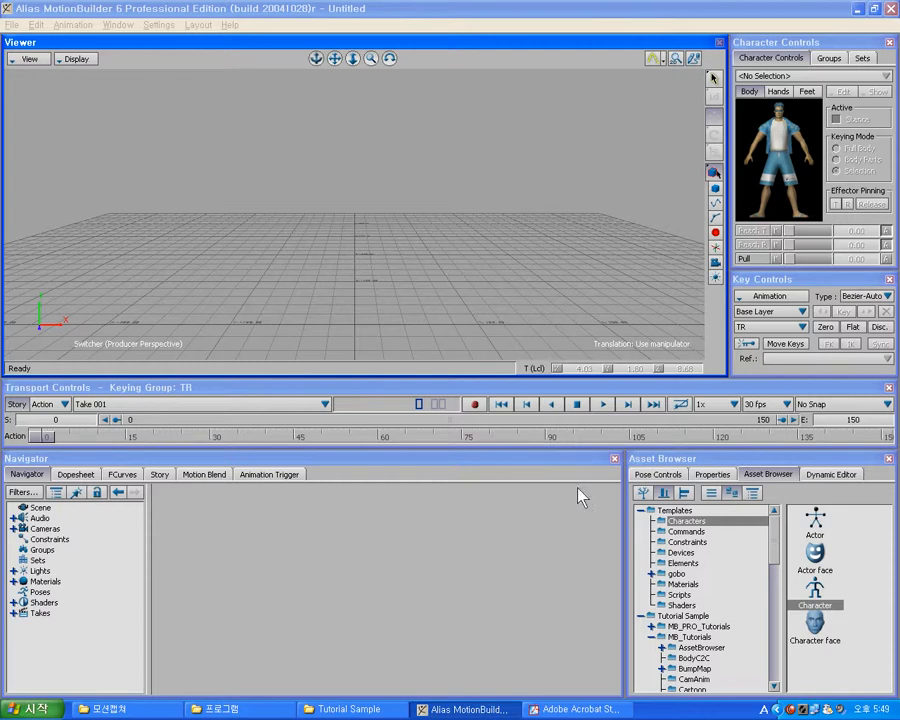
# Open the Surfer_bad model from the CharBiped folder of MB_Tutorials with all takes
pyautogui.click(641, 510)
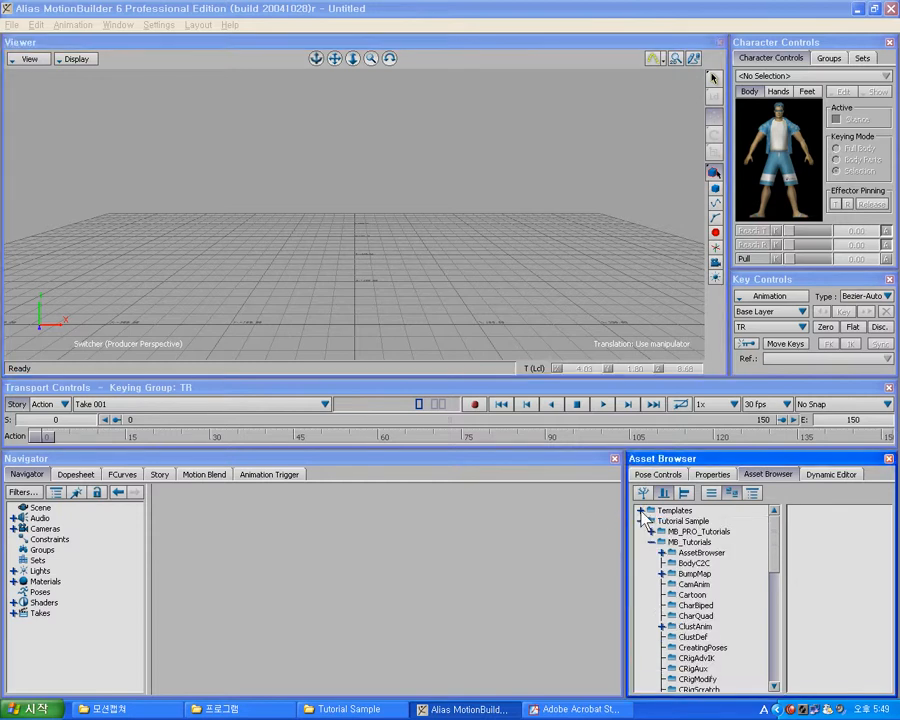
pyautogui.click(703, 543)
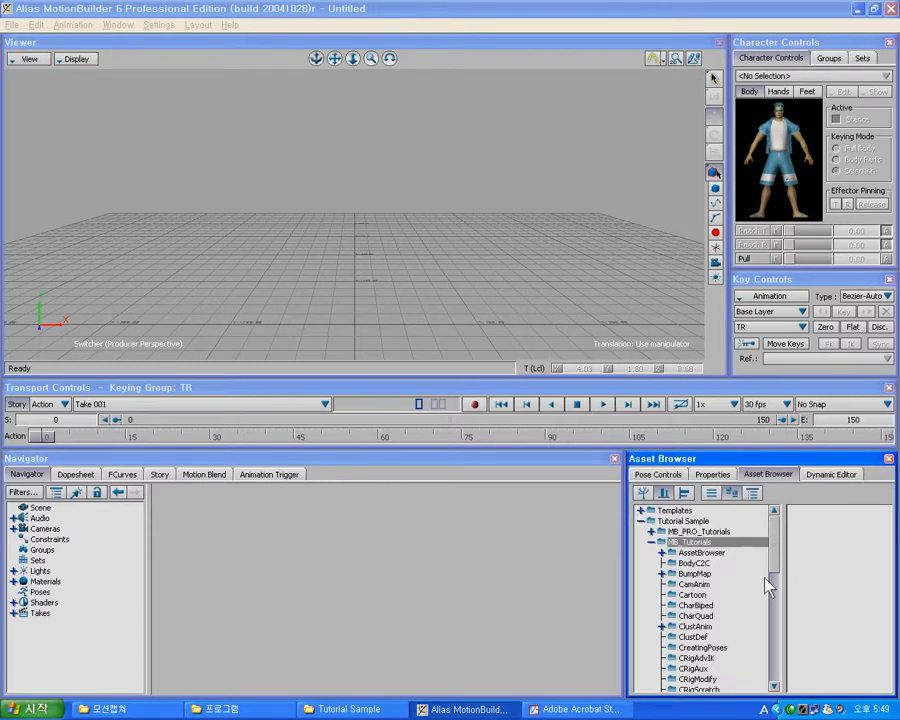
pyautogui.click(697, 605)
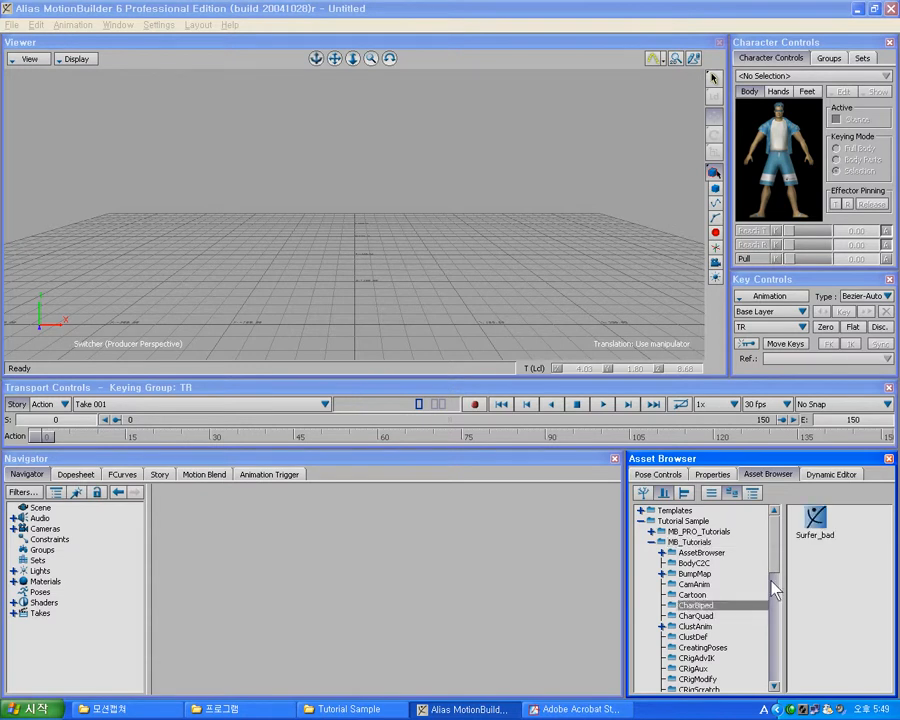
pyautogui.moveTo(818, 531); pyautogui.dragTo(341, 283)
pyautogui.moveTo(391, 289)
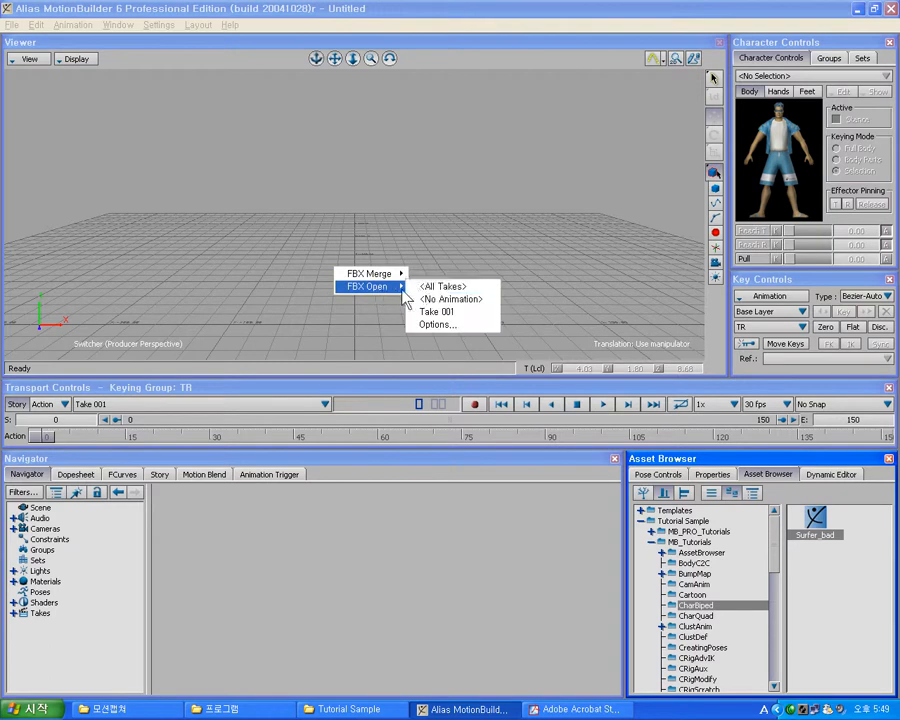
pyautogui.click(428, 287)
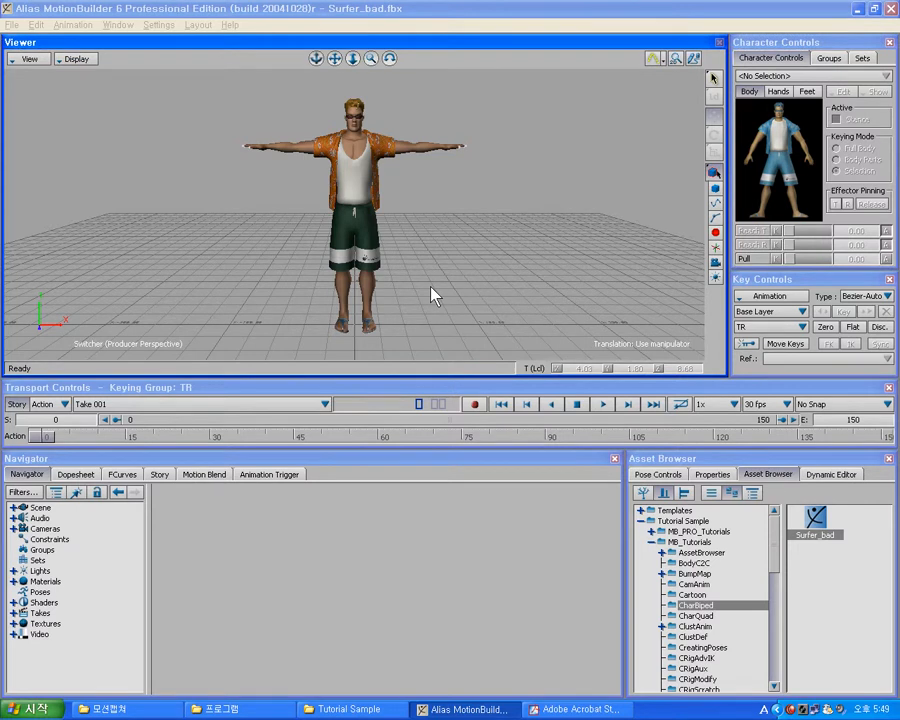
# Add a Character asset from the Characters templates to the scene, beside the surfer model
pyautogui.moveTo(425, 256)
pyautogui.keyDown('ctrl'); pyautogui.keyDown('shift'); pyautogui.mouseDown()
pyautogui.moveTo(462, 235)
pyautogui.moveTo(412, 235)
pyautogui.moveTo(432, 241)
pyautogui.mouseUp(); pyautogui.keyUp('shift'); pyautogui.keyUp('ctrl')
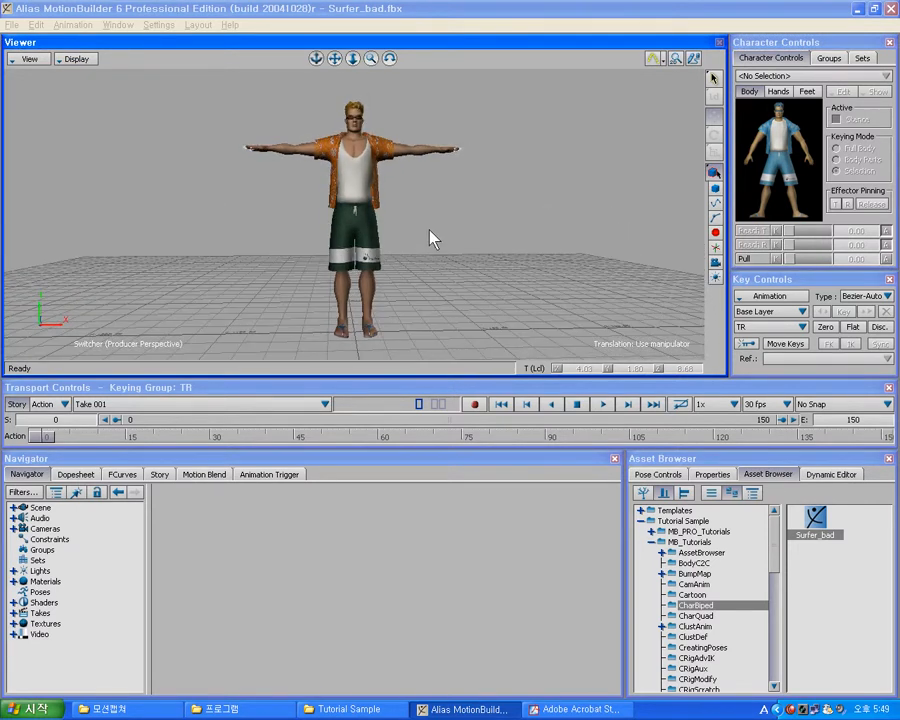
pyautogui.keyDown('ctrl'); pyautogui.keyDown('shift'); pyautogui.moveTo(438, 298); pyautogui.dragTo(438, 283); pyautogui.keyUp('shift'); pyautogui.keyUp('ctrl')
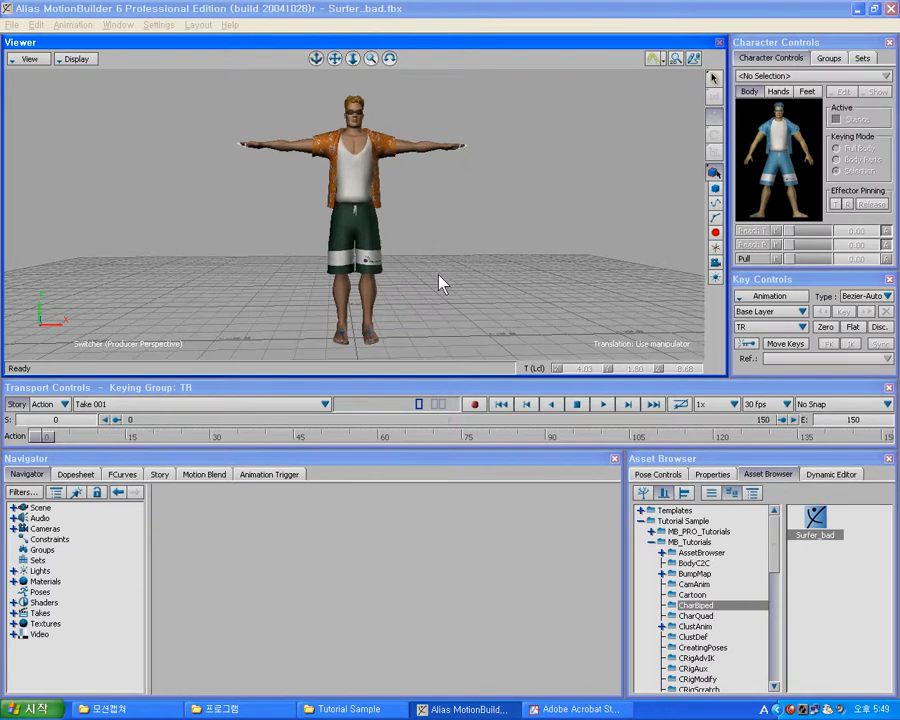
pyautogui.click(641, 510)
pyautogui.click(688, 521)
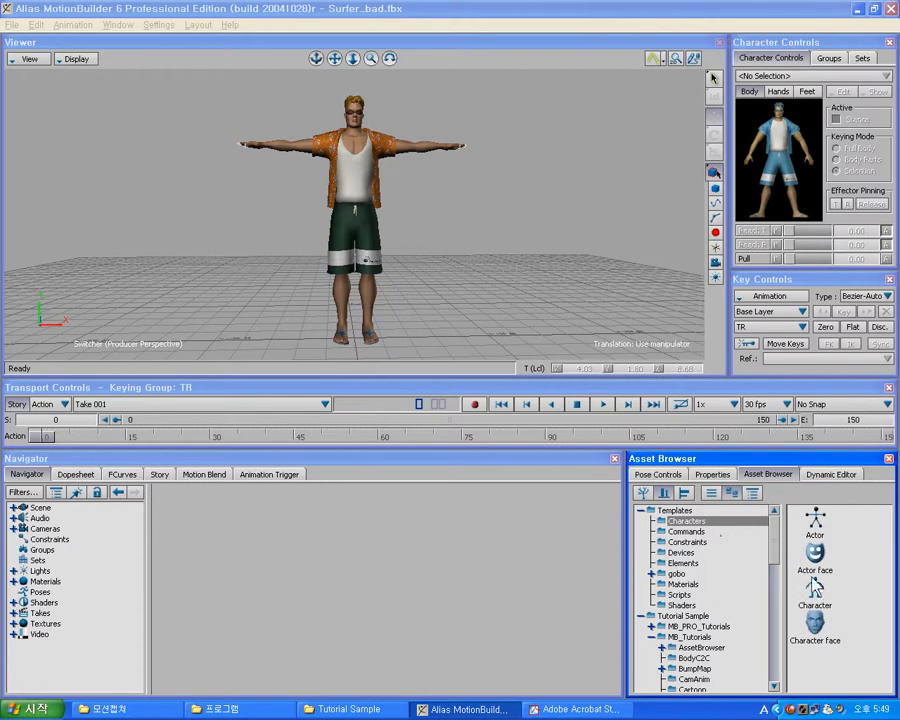
pyautogui.moveTo(817, 592); pyautogui.dragTo(502, 270)
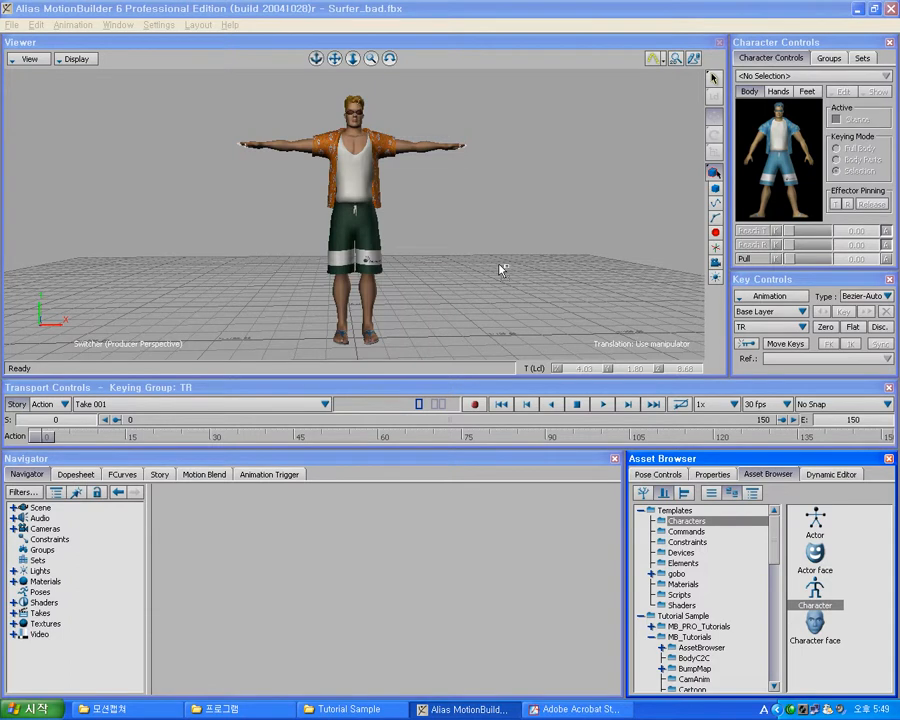
pyautogui.moveTo(500, 268); pyautogui.dragTo(500, 270)
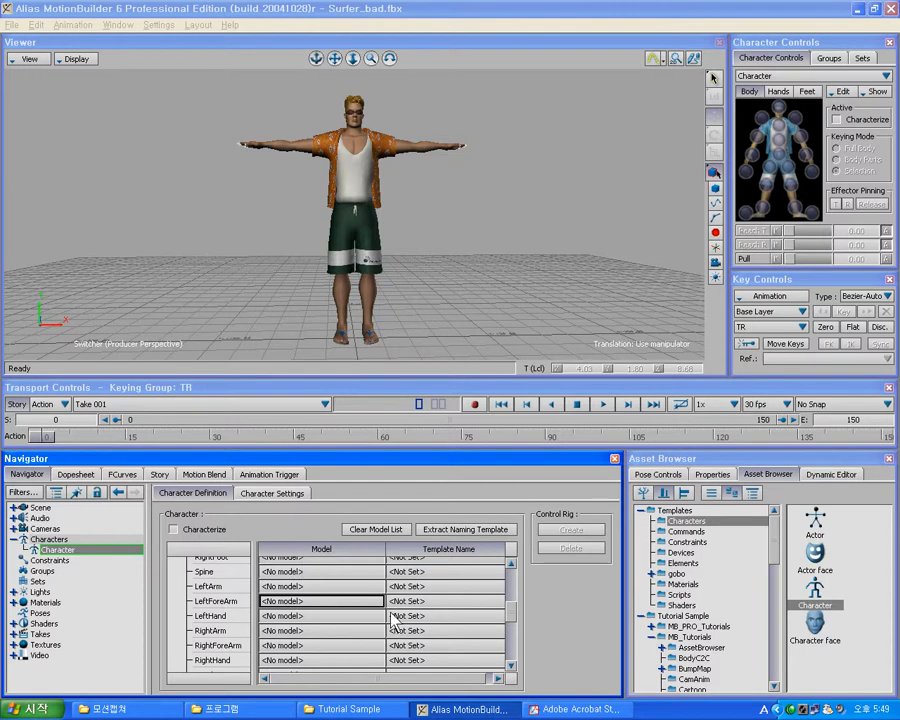
# Review the required base nodes in the character definition, and switch to Acrobat to study the skeleton hierarchy diagram in Tutorial.pdf
pyautogui.moveTo(513, 616); pyautogui.dragTo(510, 578)
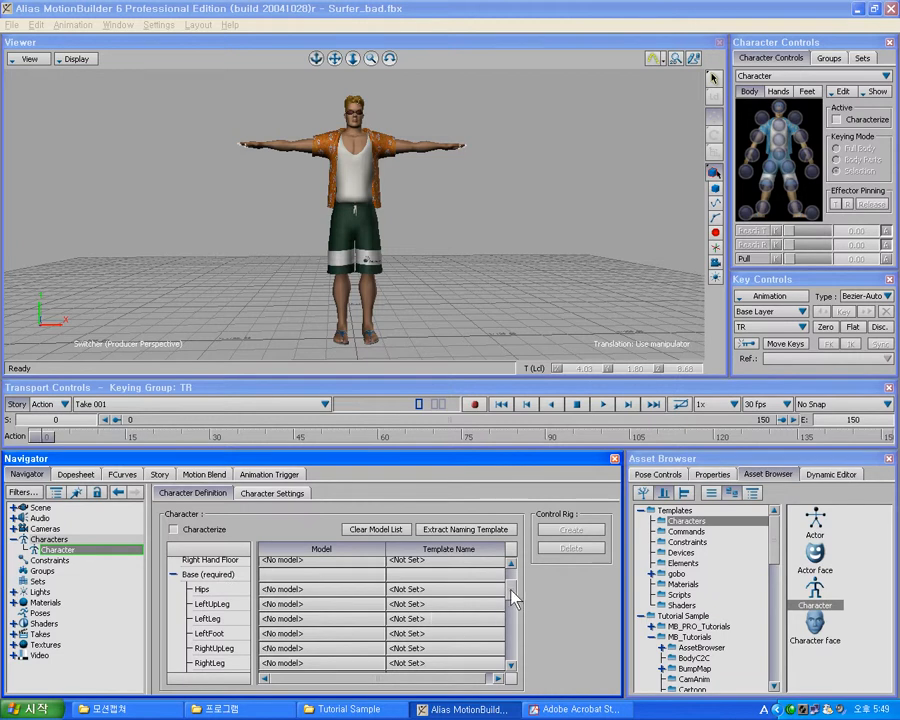
pyautogui.moveTo(511, 590); pyautogui.dragTo(511, 594)
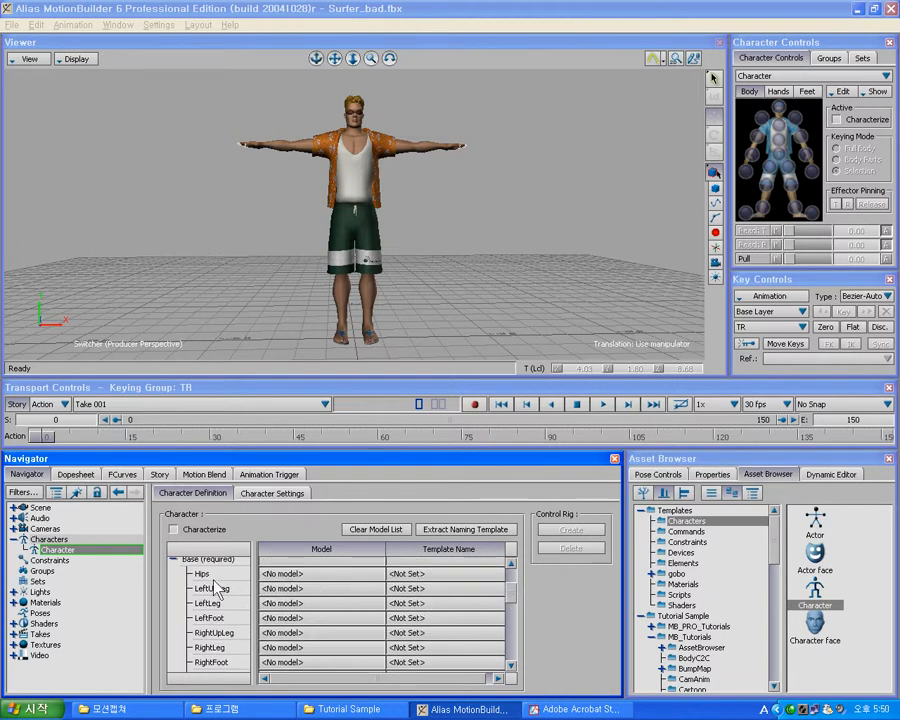
pyautogui.moveTo(522, 598); pyautogui.dragTo(515, 618)
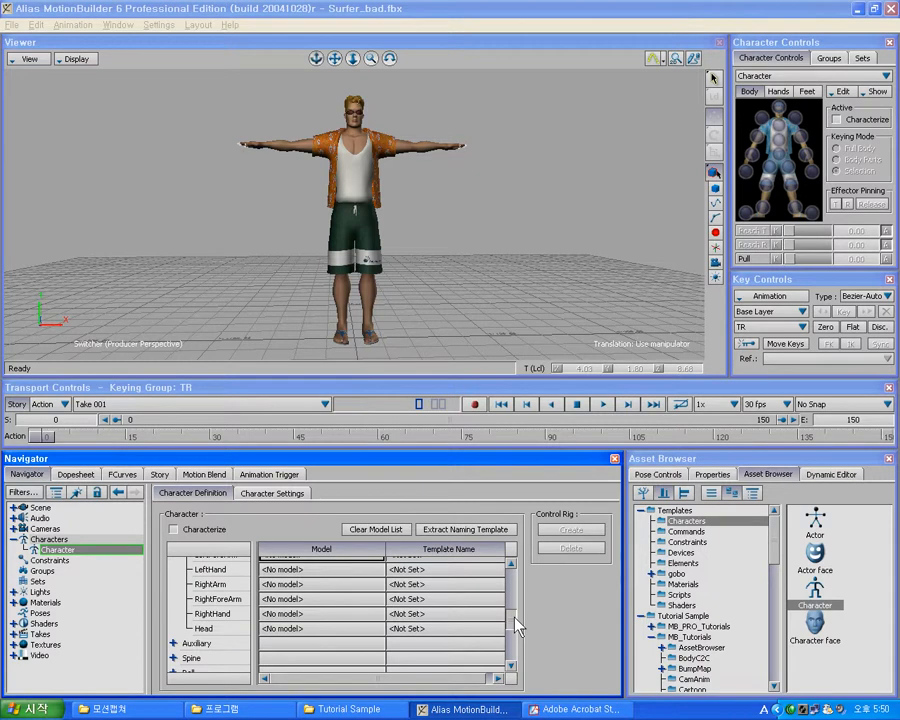
pyautogui.click(575, 710)
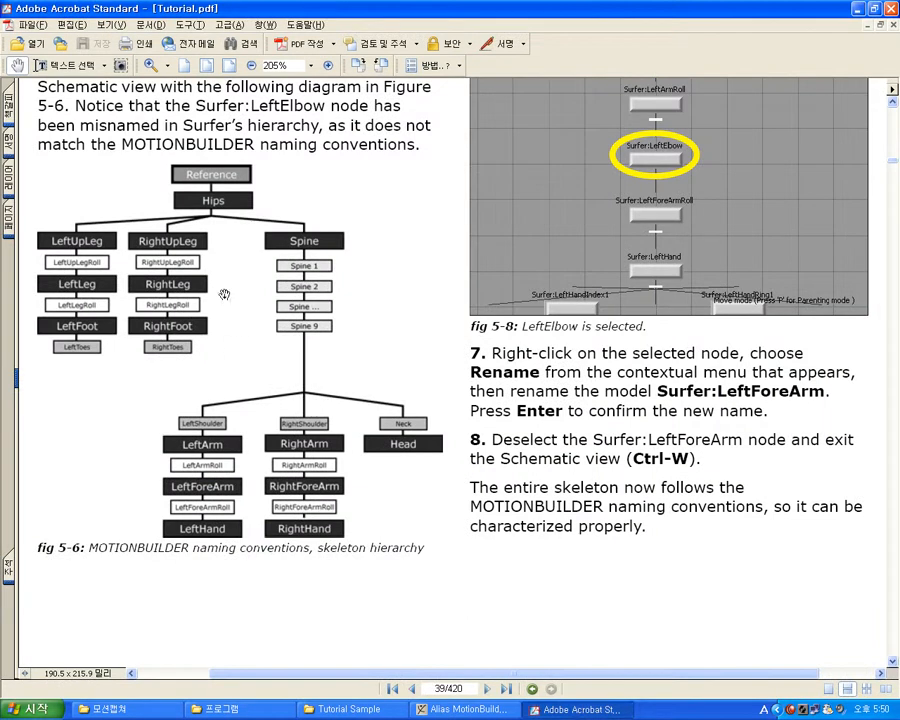
pyautogui.moveTo(250, 283); pyautogui.dragTo(250, 293)
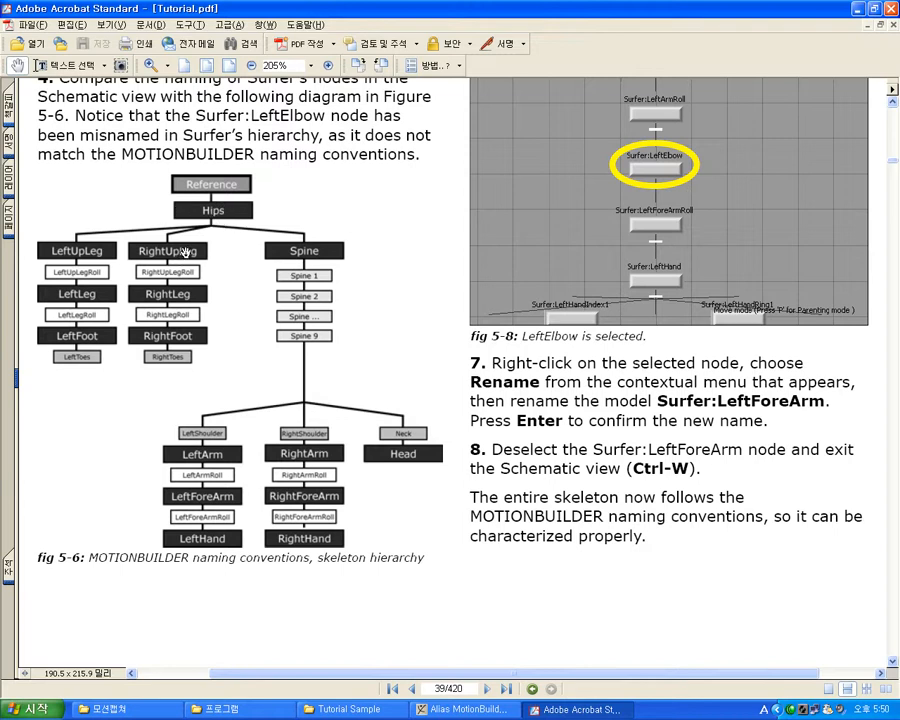
pyautogui.moveTo(173, 294); pyautogui.dragTo(180, 359)
pyautogui.moveTo(202, 294); pyautogui.dragTo(212, 233)
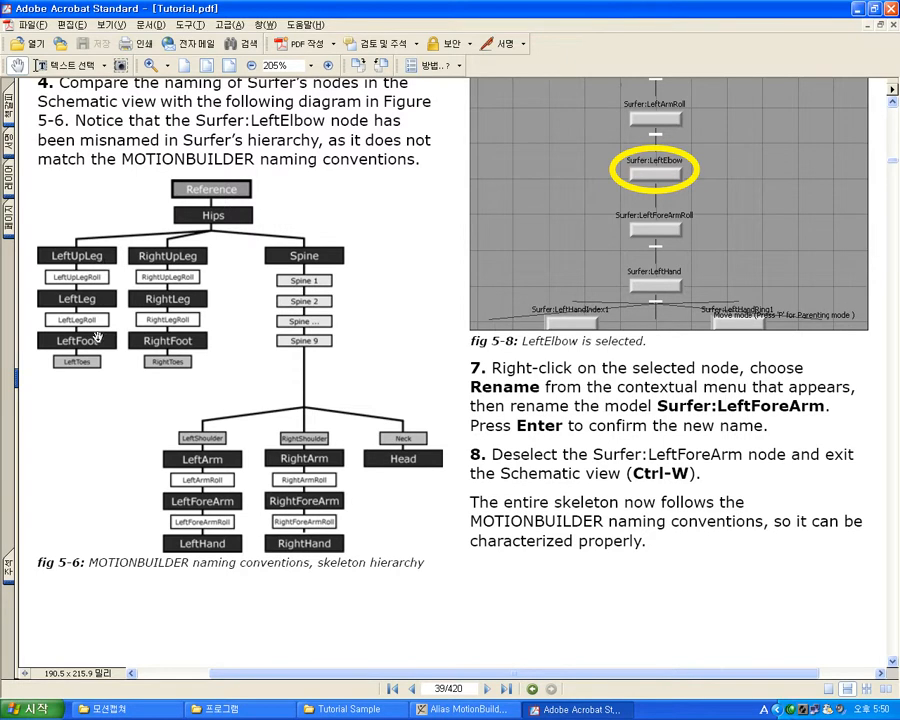
# Switch back to MotionBuilder and enlarge the Navigator window so the Base (required) node list fits
pyautogui.click(462, 709)
pyautogui.moveTo(268, 453); pyautogui.dragTo(279, 311)
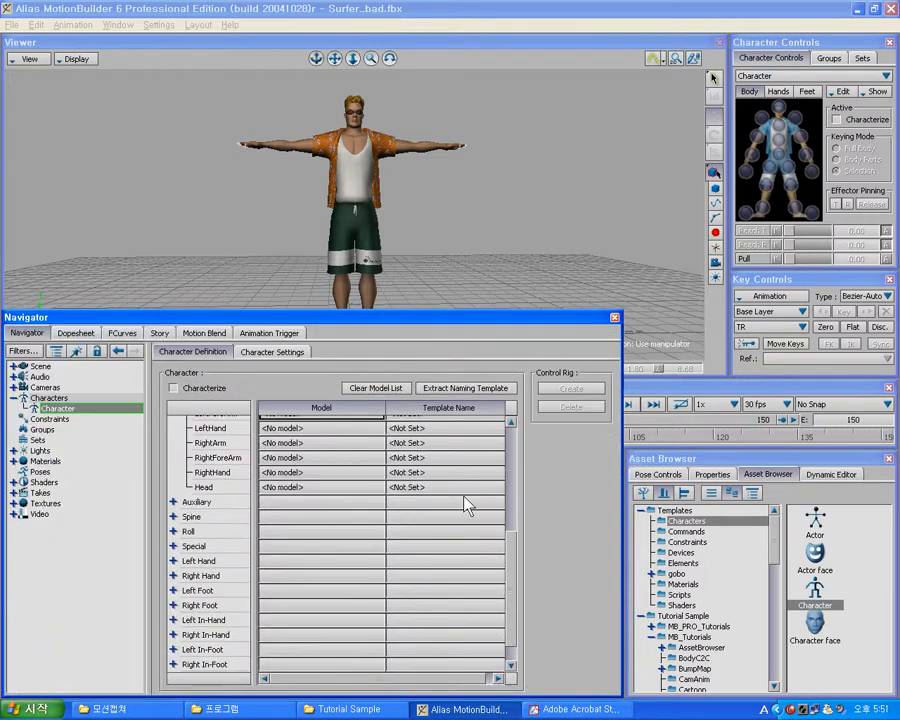
pyautogui.scroll(4, 509, 500)
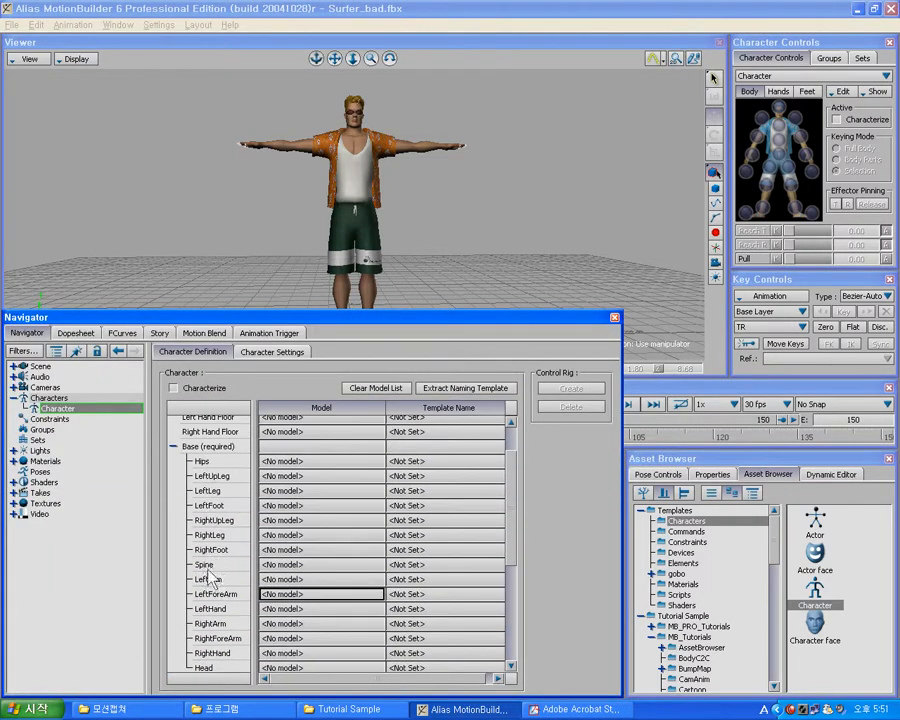
# Switch to Acrobat and read the naming conventions diagram and the automatic characterization instructions in Tutorial.pdf, then return to MotionBuilder
pyautogui.click(570, 709)
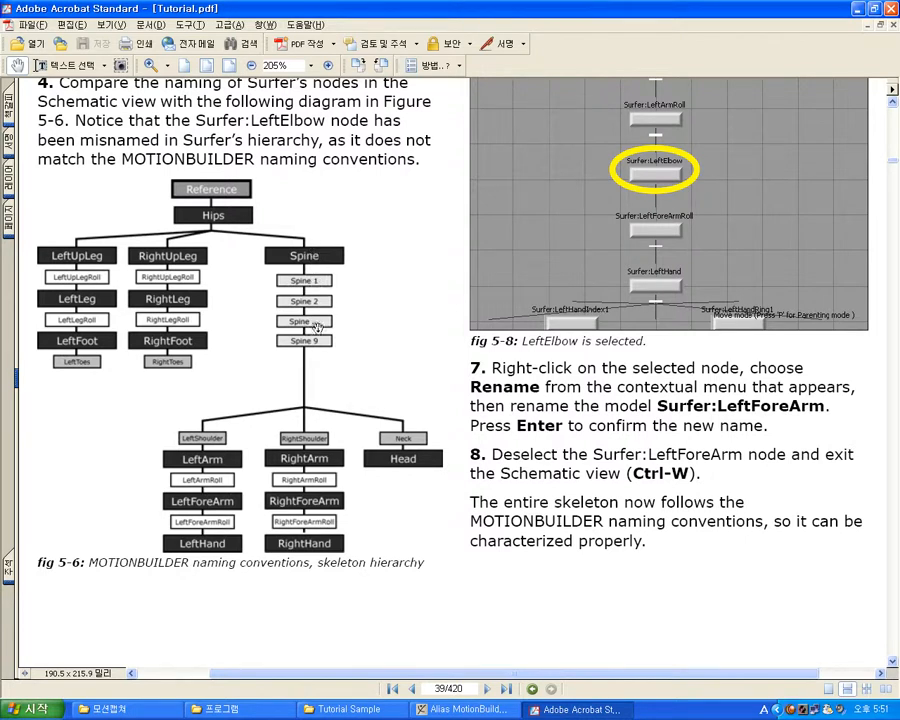
pyautogui.scroll(-3, 319, 343)
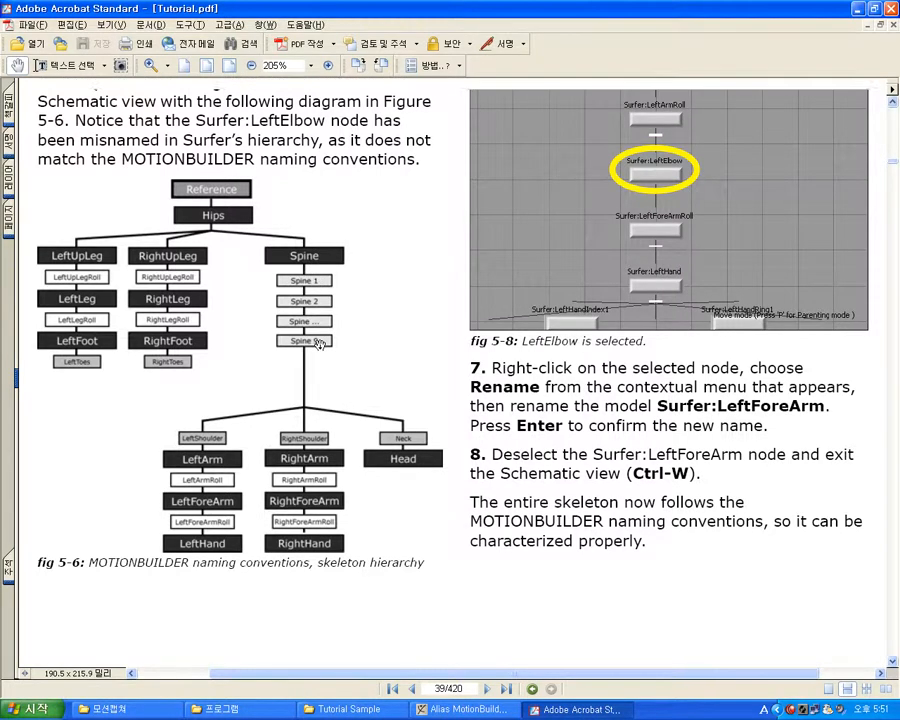
pyautogui.scroll(-2, 336, 325)
pyautogui.moveTo(336, 324); pyautogui.dragTo(335, 245)
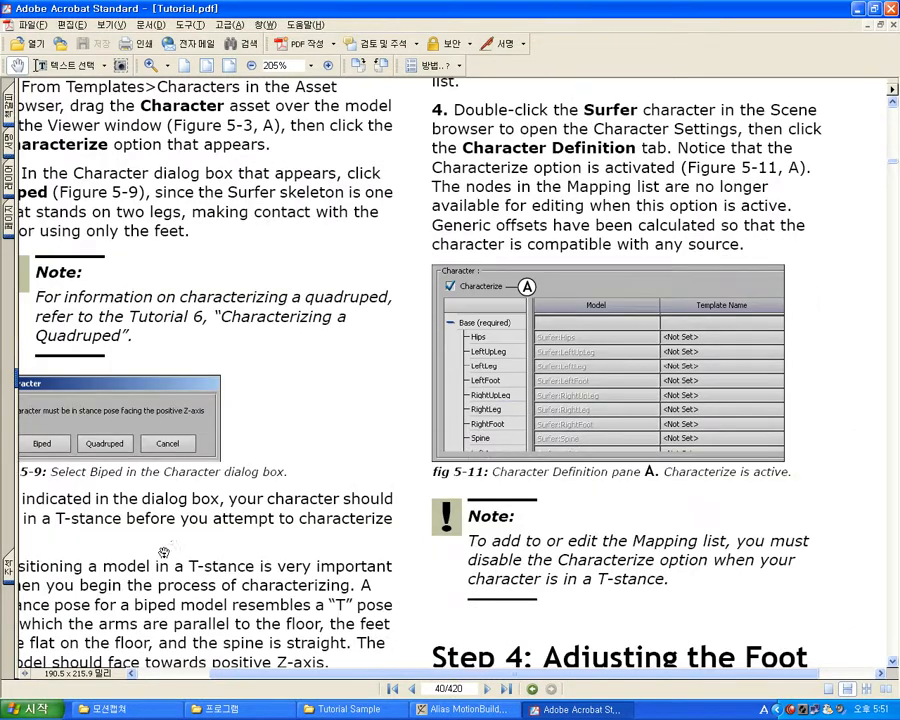
pyautogui.moveTo(157, 606); pyautogui.dragTo(239, 305)
pyautogui.moveTo(238, 430); pyautogui.dragTo(254, 416)
pyautogui.moveTo(295, 214); pyautogui.dragTo(299, 655)
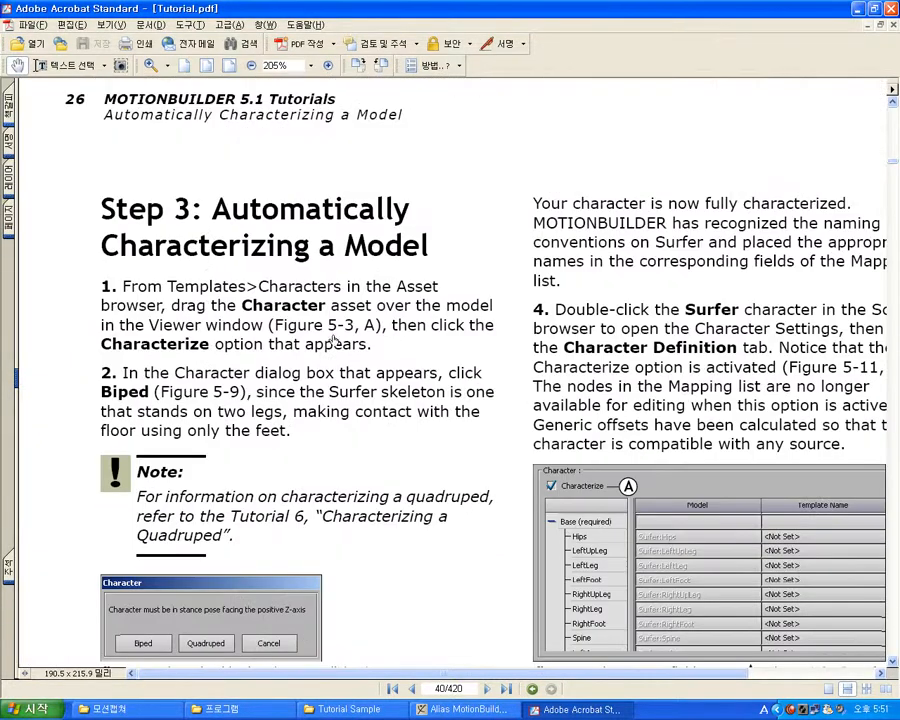
pyautogui.moveTo(449, 184); pyautogui.dragTo(448, 635)
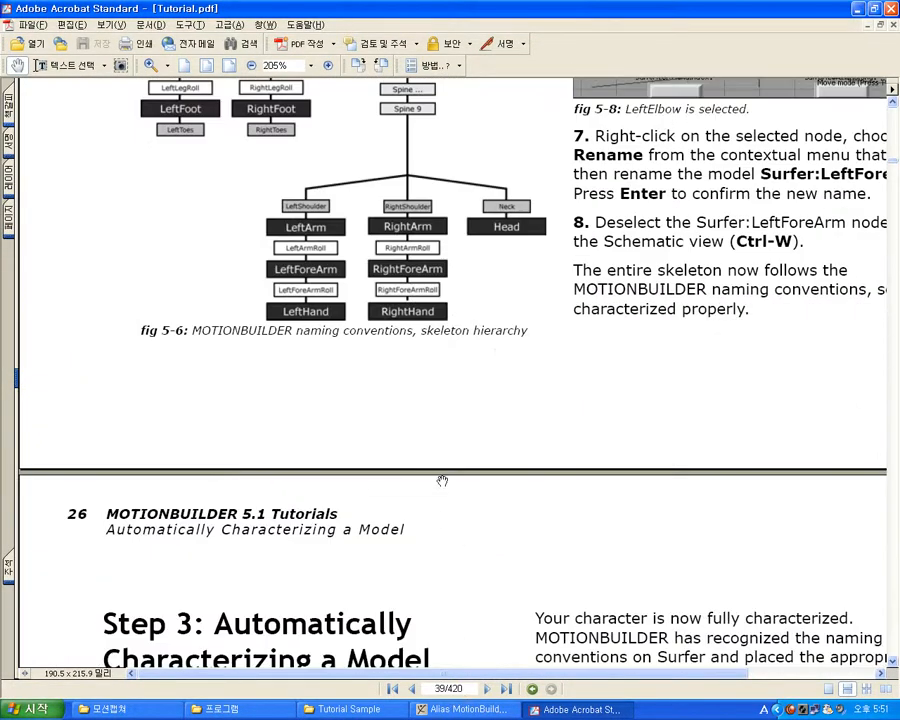
pyautogui.moveTo(440, 487); pyautogui.dragTo(438, 654)
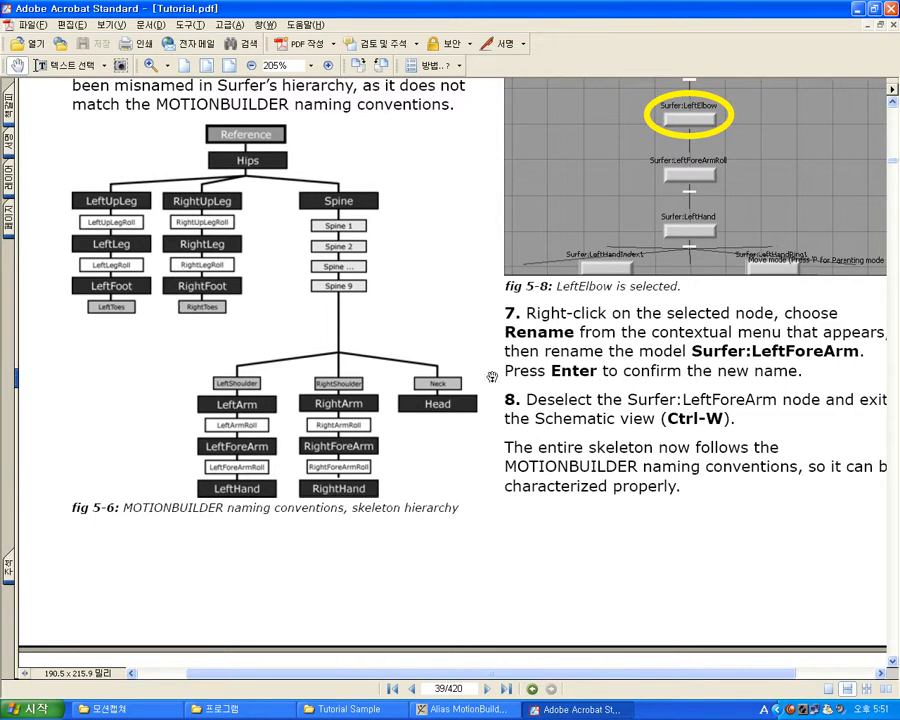
pyautogui.click(857, 9)
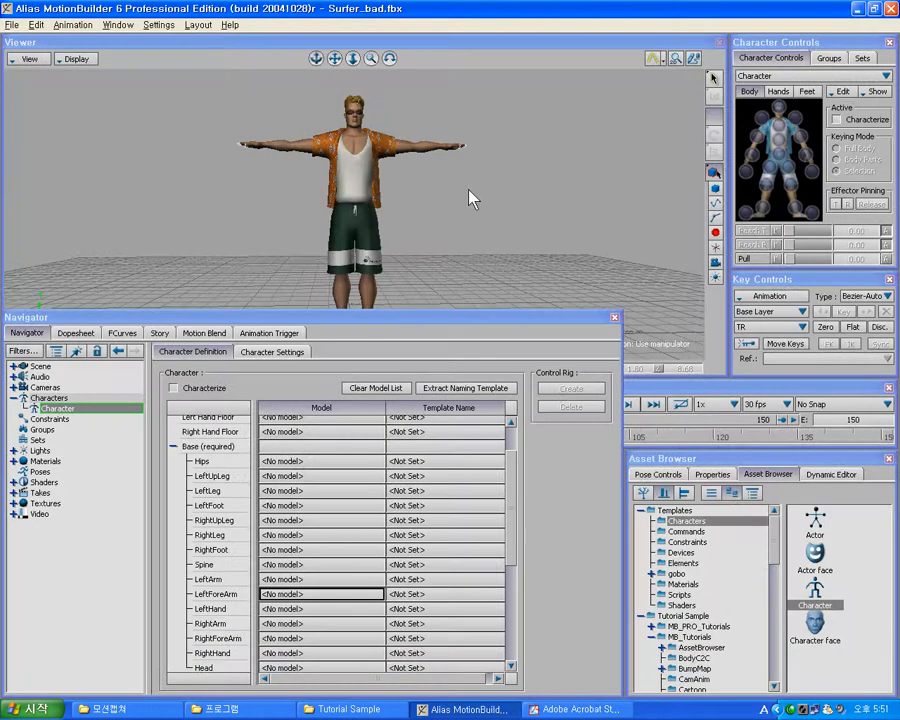
# Bring the Viewer forward, switch it to the Schematic view and check the surfer's left hand and finger nodes
pyautogui.click(417, 319)
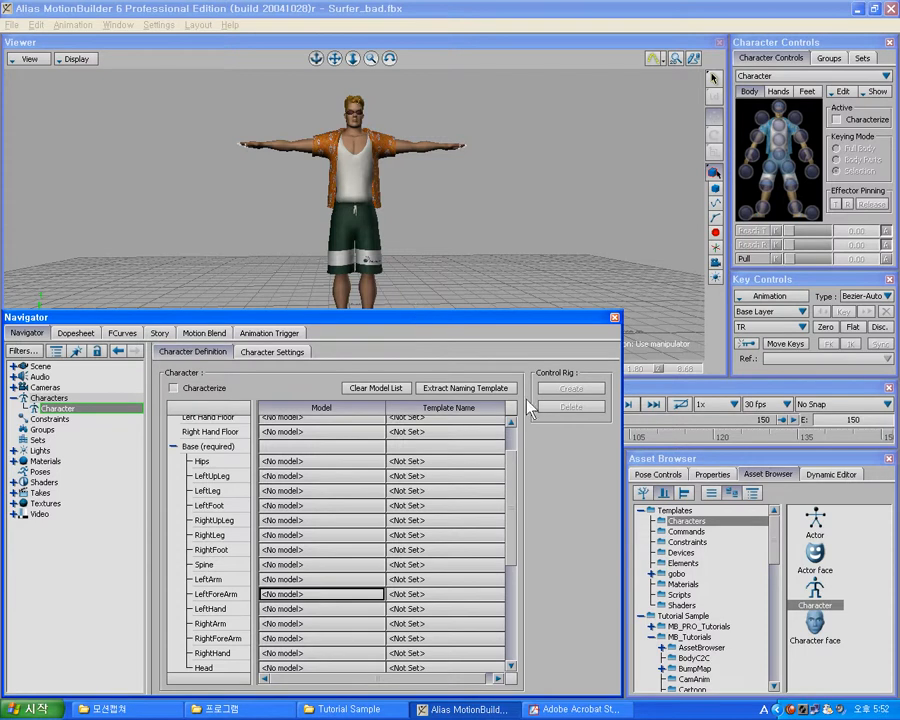
pyautogui.click(578, 289)
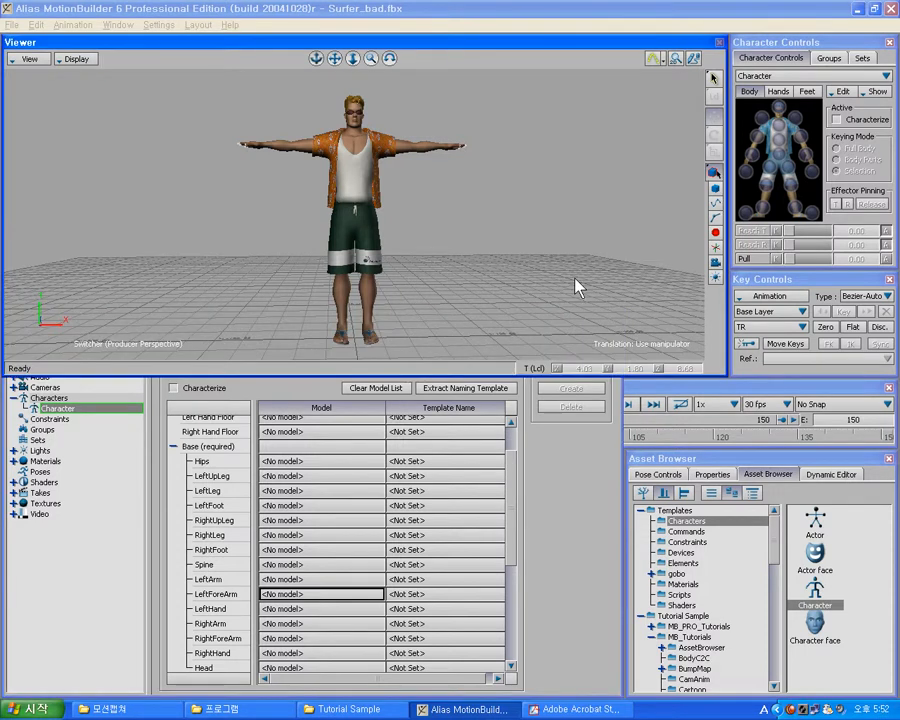
pyautogui.hotkey('ctrl', 'w')
pyautogui.press('a')
pyautogui.keyDown('ctrl'); pyautogui.moveTo(454, 296); pyautogui.dragTo(454, 195); pyautogui.keyUp('ctrl')
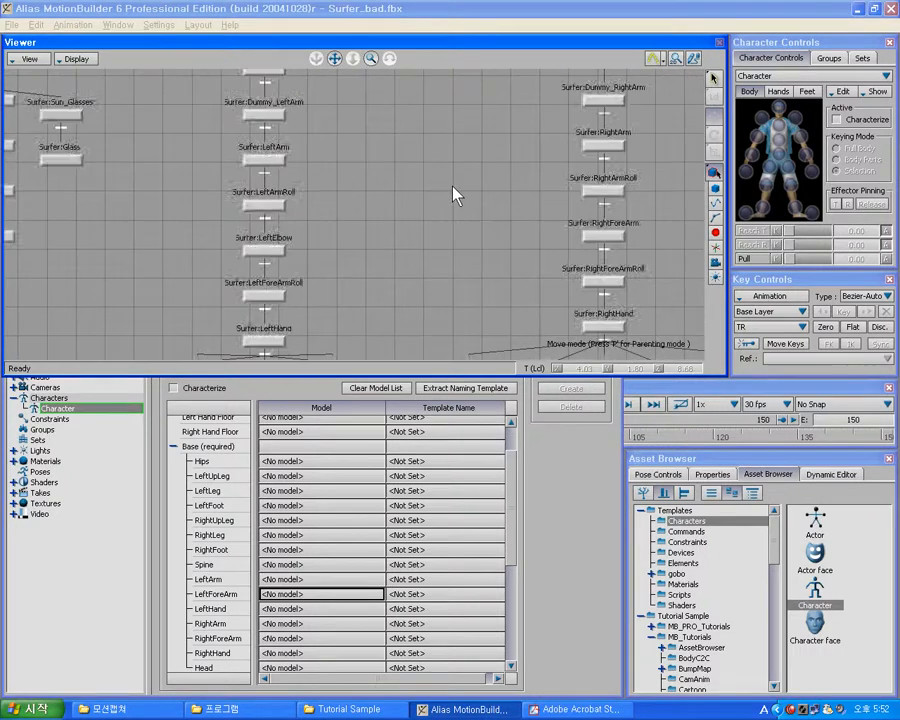
pyautogui.moveTo(386, 204)
pyautogui.keyDown('shift'); pyautogui.mouseDown()
pyautogui.moveTo(415, 82)
pyautogui.moveTo(436, 126)
pyautogui.mouseUp(); pyautogui.keyUp('shift')
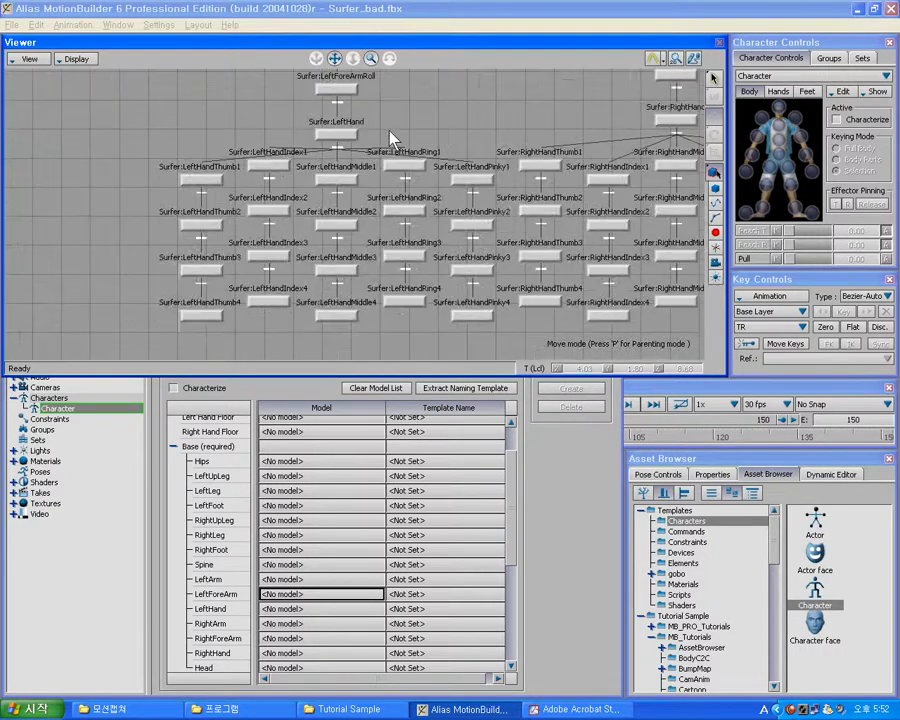
pyautogui.click(343, 138)
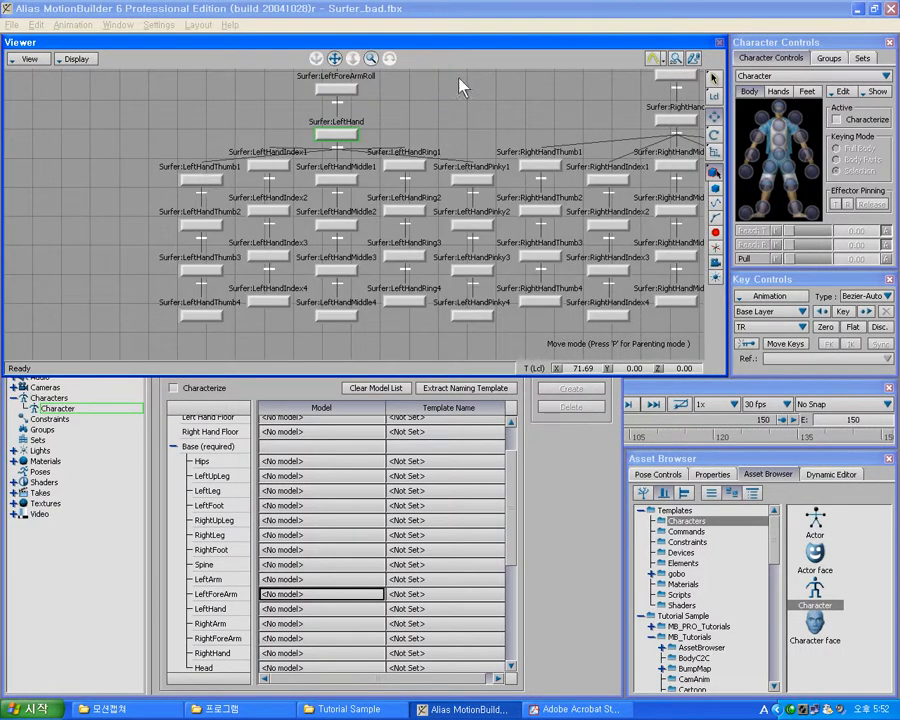
pyautogui.click(477, 111)
# Examine the surfer's node names in the schematic hierarchy, from the arms and shoulders to the head, spine, hips and root
pyautogui.keyDown('shift'); pyautogui.moveTo(553, 120); pyautogui.dragTo(351, 212); pyautogui.keyUp('shift')
pyautogui.moveTo(549, 166)
pyautogui.keyDown('shift'); pyautogui.mouseDown()
pyautogui.moveTo(541, 220)
pyautogui.moveTo(549, 306)
pyautogui.mouseUp(); pyautogui.keyUp('shift')
pyautogui.moveTo(503, 125)
pyautogui.keyDown('shift'); pyautogui.mouseDown()
pyautogui.moveTo(466, 203)
pyautogui.moveTo(393, 230)
pyautogui.mouseUp(); pyautogui.keyUp('shift')
pyautogui.keyDown('shift'); pyautogui.moveTo(367, 150); pyautogui.dragTo(553, 217); pyautogui.keyUp('shift')
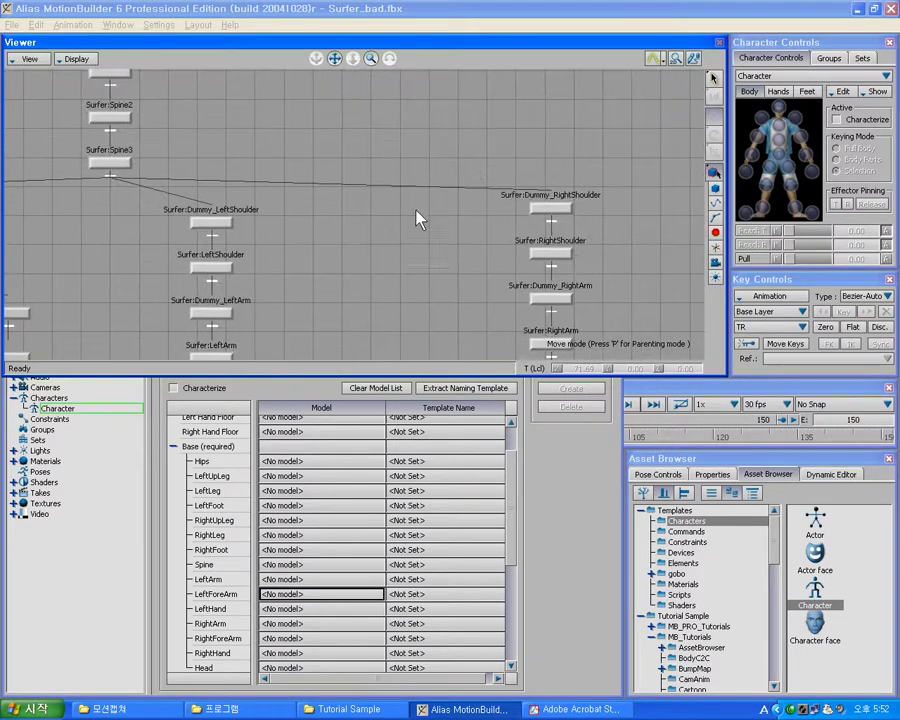
pyautogui.keyDown('shift'); pyautogui.moveTo(396, 221); pyautogui.dragTo(579, 262); pyautogui.keyUp('shift')
pyautogui.keyDown('shift'); pyautogui.moveTo(203, 188); pyautogui.dragTo(488, 94); pyautogui.keyUp('shift')
pyautogui.keyDown('shift'); pyautogui.moveTo(396, 211); pyautogui.dragTo(437, 165); pyautogui.keyUp('shift')
pyautogui.press('a')
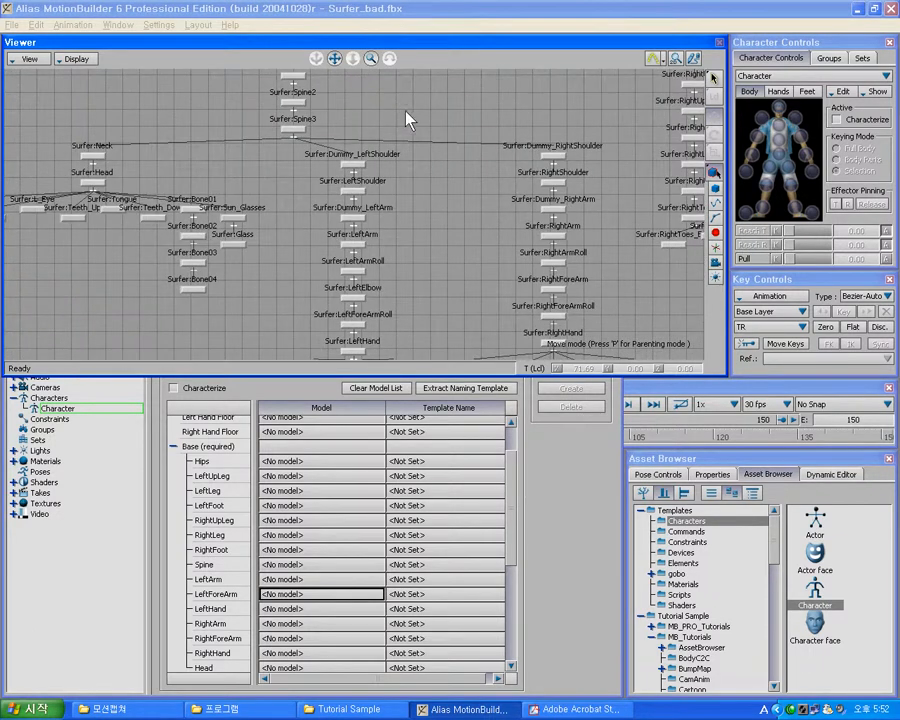
pyautogui.keyDown('shift'); pyautogui.moveTo(405, 120); pyautogui.dragTo(436, 245); pyautogui.keyUp('shift')
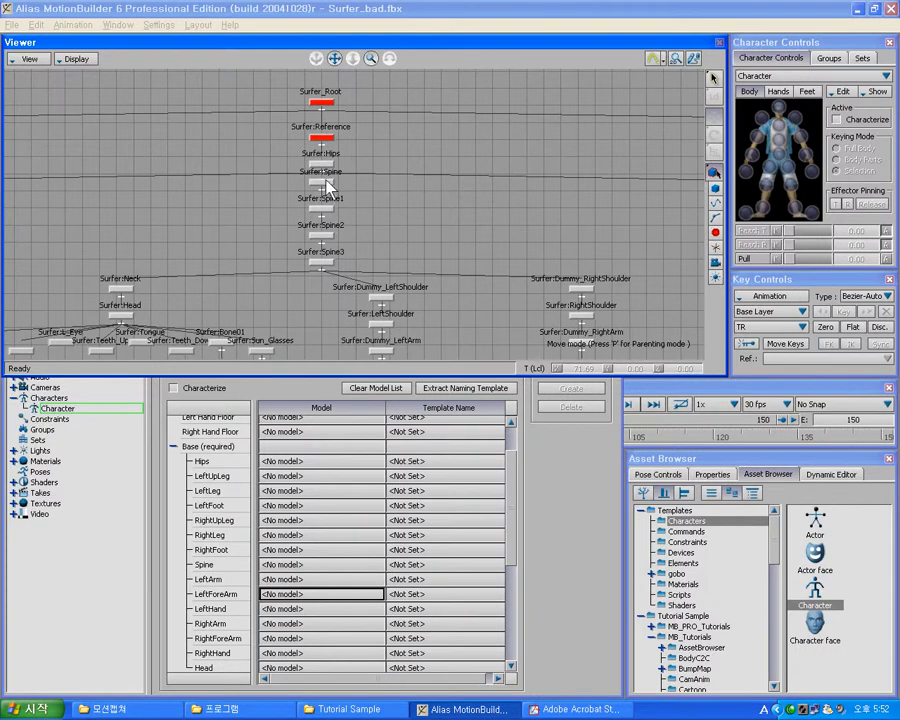
pyautogui.keyDown('shift'); pyautogui.moveTo(408, 214); pyautogui.dragTo(420, 241); pyautogui.keyUp('shift')
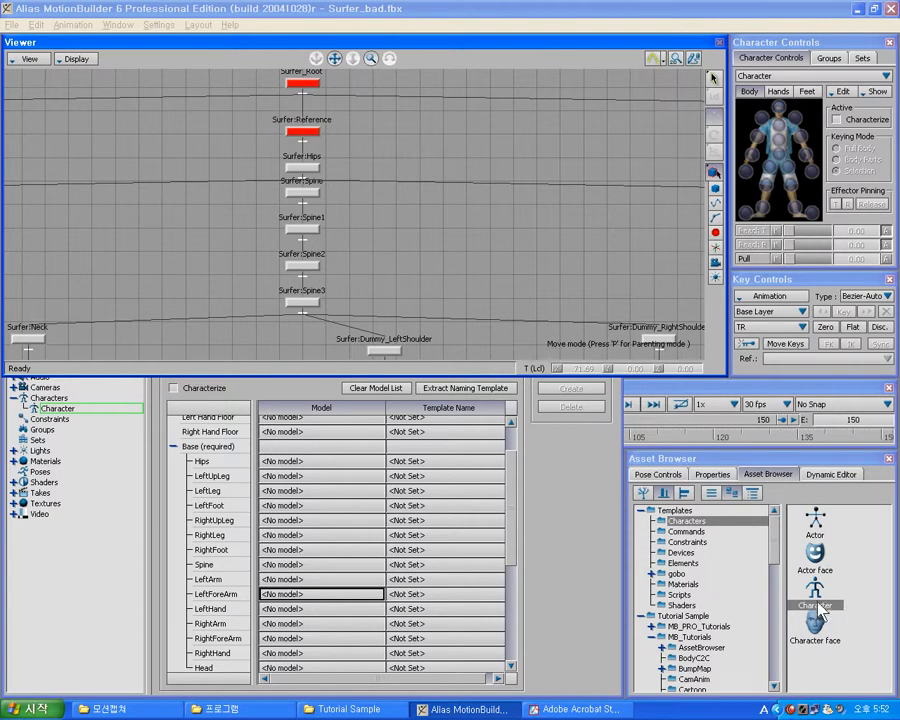
# Try to characterize the surfer by applying another Character asset to the Surfer:Hips node, and review the missing required node
pyautogui.moveTo(816, 600); pyautogui.dragTo(478, 233)
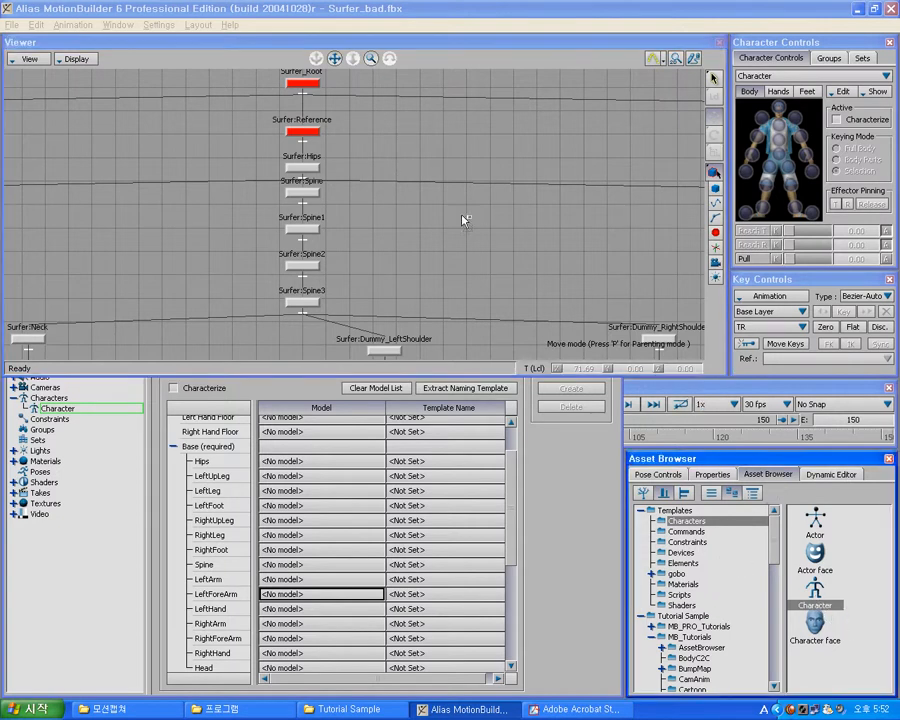
pyautogui.moveTo(381, 176); pyautogui.dragTo(308, 178)
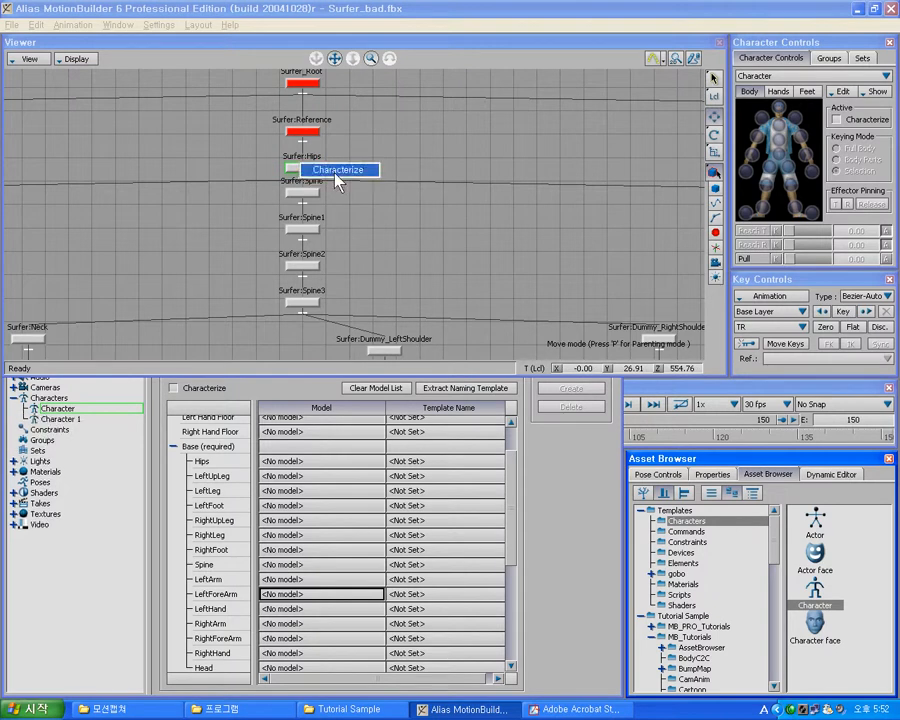
pyautogui.click(336, 175)
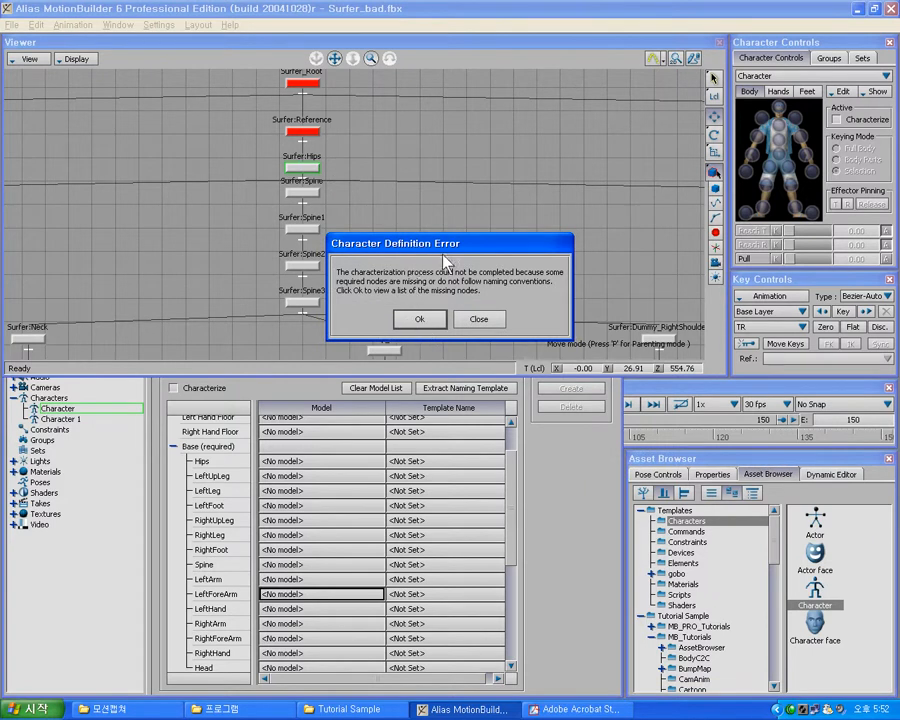
pyautogui.click(424, 318)
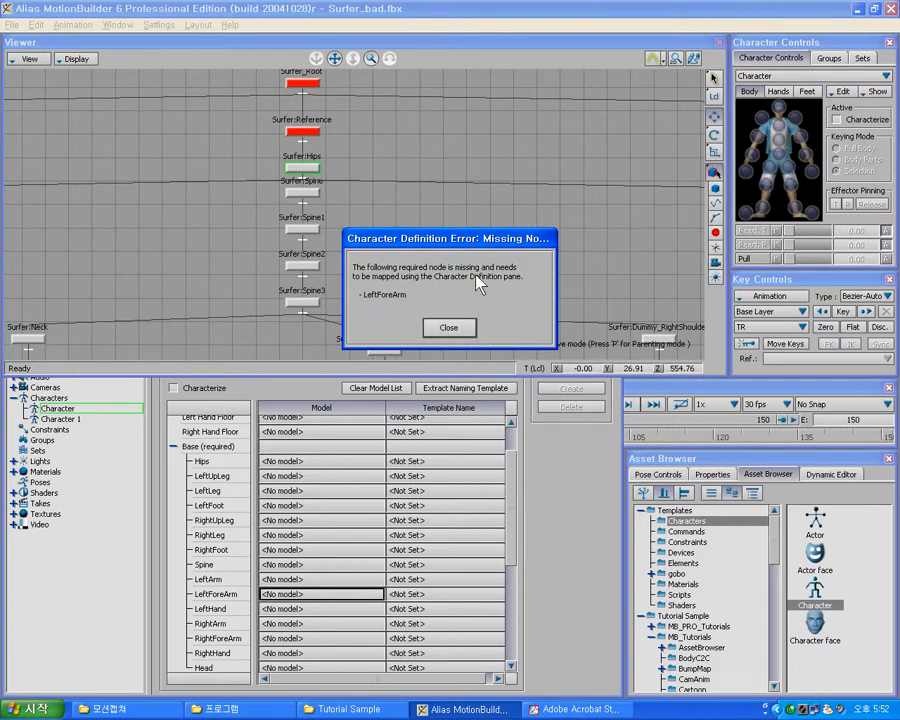
pyautogui.click(449, 330)
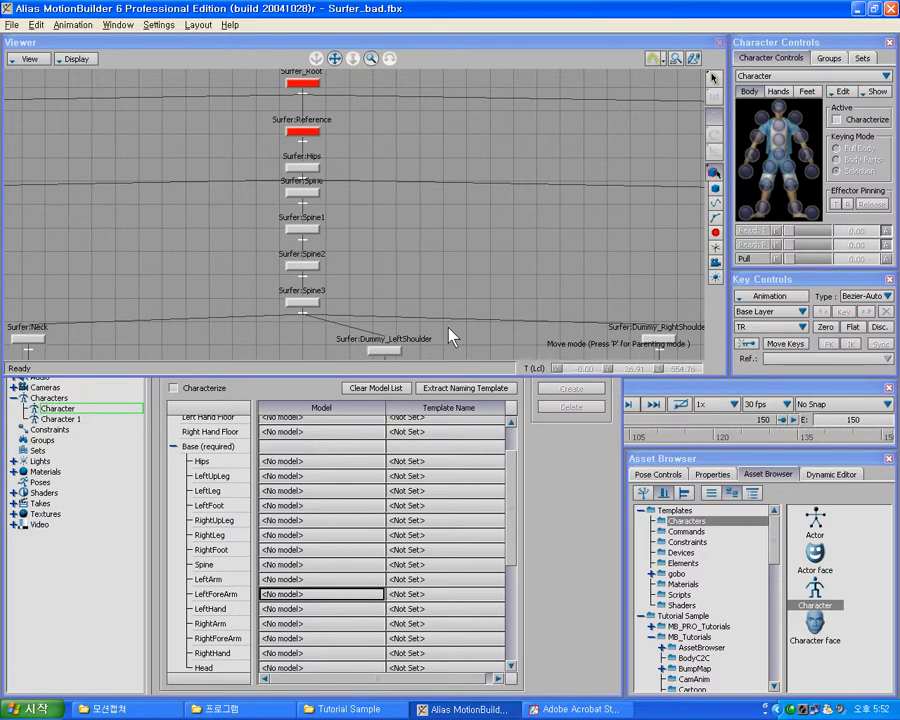
# Delete the unmapped original Character and select Character 1 to check its Base node mapping
pyautogui.doubleClick(58, 409)
pyautogui.click(60, 419)
pyautogui.click(60, 409)
pyautogui.rightClick(64, 411)
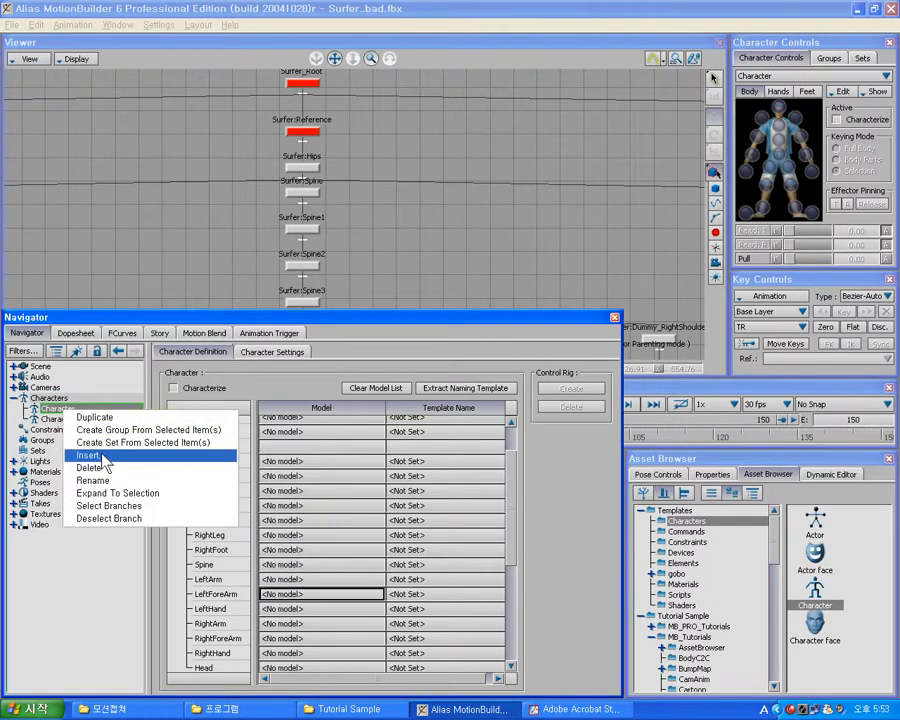
pyautogui.click(46, 408)
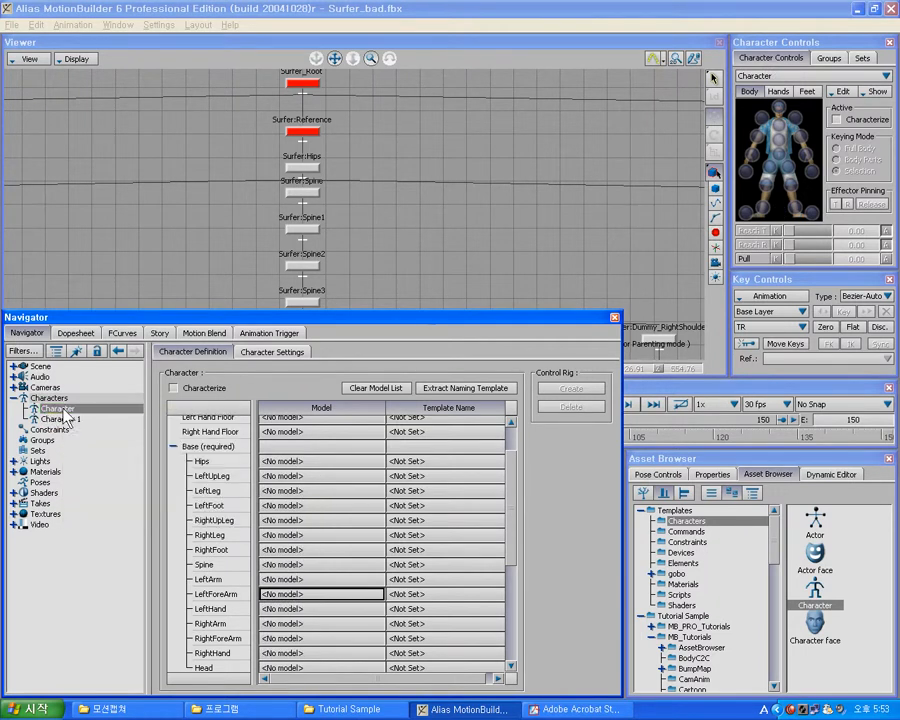
pyautogui.rightClick(48, 411)
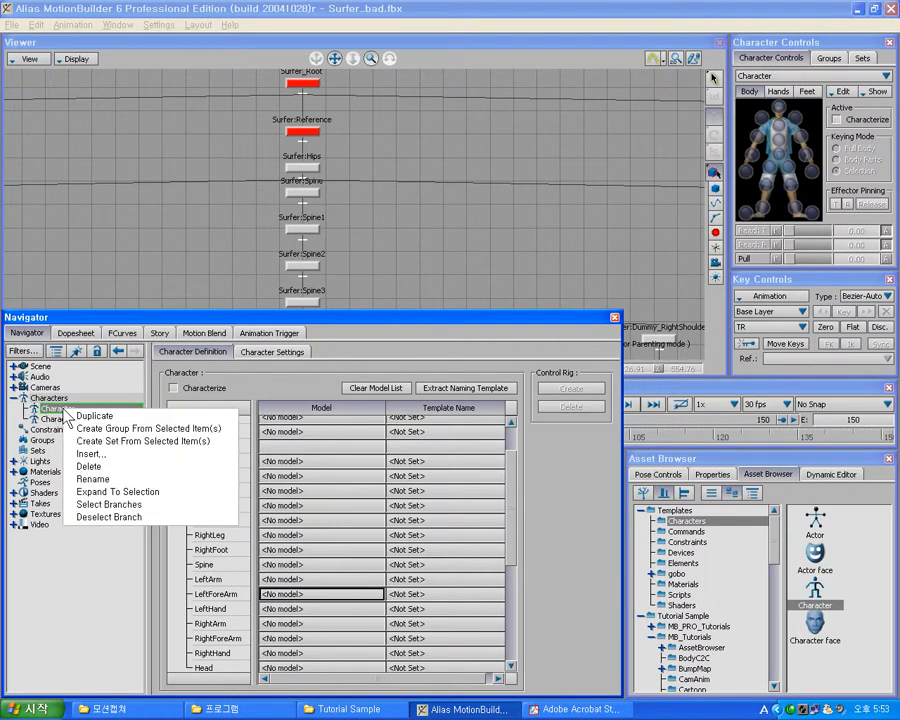
pyautogui.click(112, 470)
pyautogui.click(399, 313)
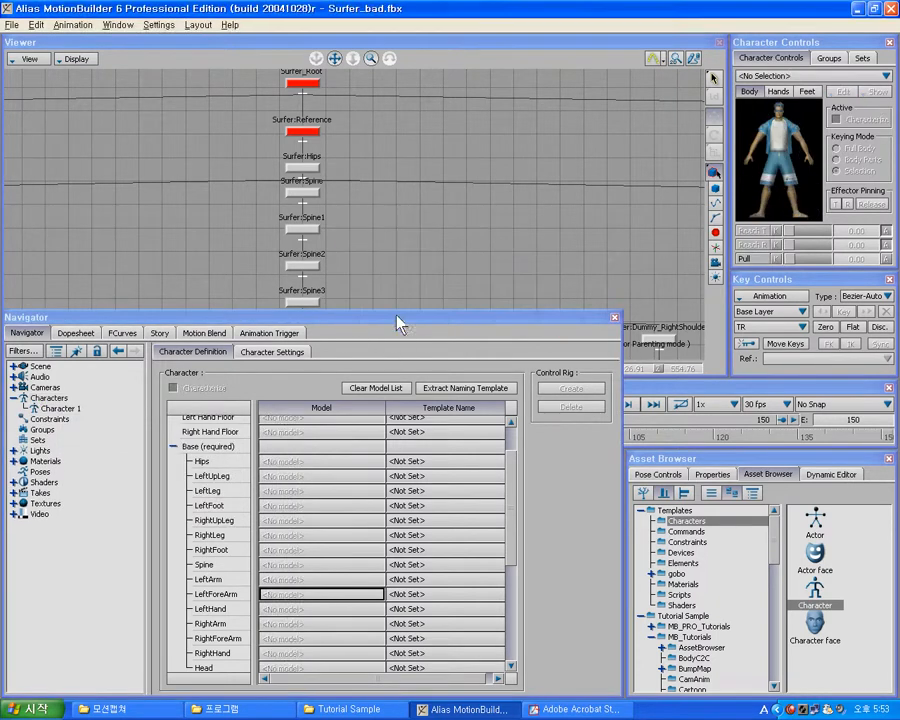
pyautogui.click(64, 409)
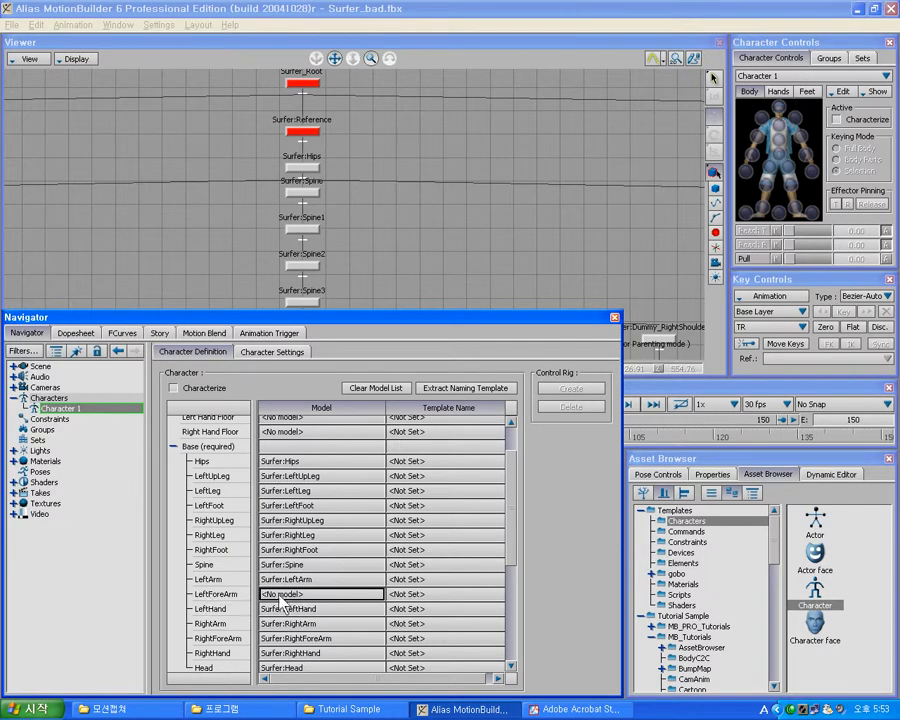
# Rename the Surfer:LeftElbow node in the schematic hierarchy to Surfer:LeftForeArm
pyautogui.click(403, 270)
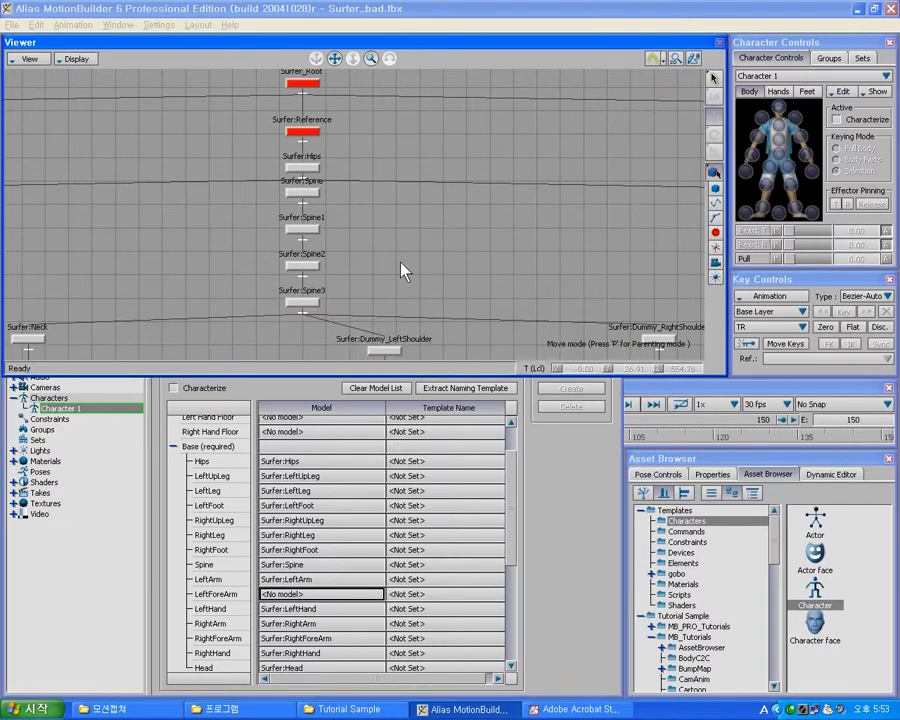
pyautogui.keyDown('shift'); pyautogui.moveTo(403, 310); pyautogui.dragTo(383, 171); pyautogui.keyUp('shift')
pyautogui.moveTo(442, 303)
pyautogui.keyDown('shift'); pyautogui.mouseDown()
pyautogui.moveTo(444, 219)
pyautogui.moveTo(434, 179)
pyautogui.mouseUp(); pyautogui.keyUp('shift')
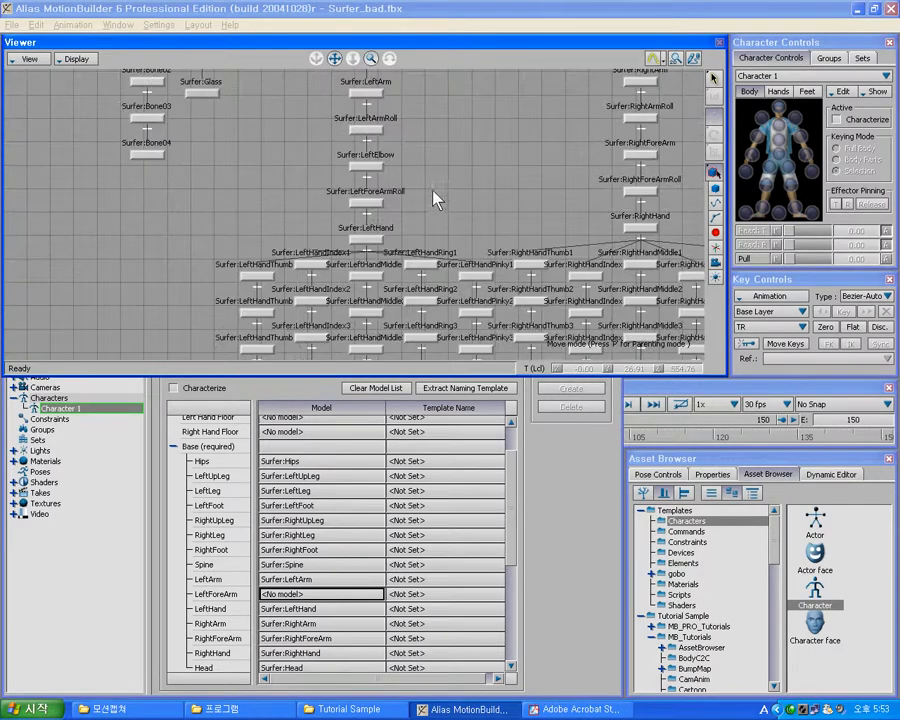
pyautogui.keyDown('shift'); pyautogui.moveTo(435, 223); pyautogui.dragTo(438, 250); pyautogui.keyUp('shift')
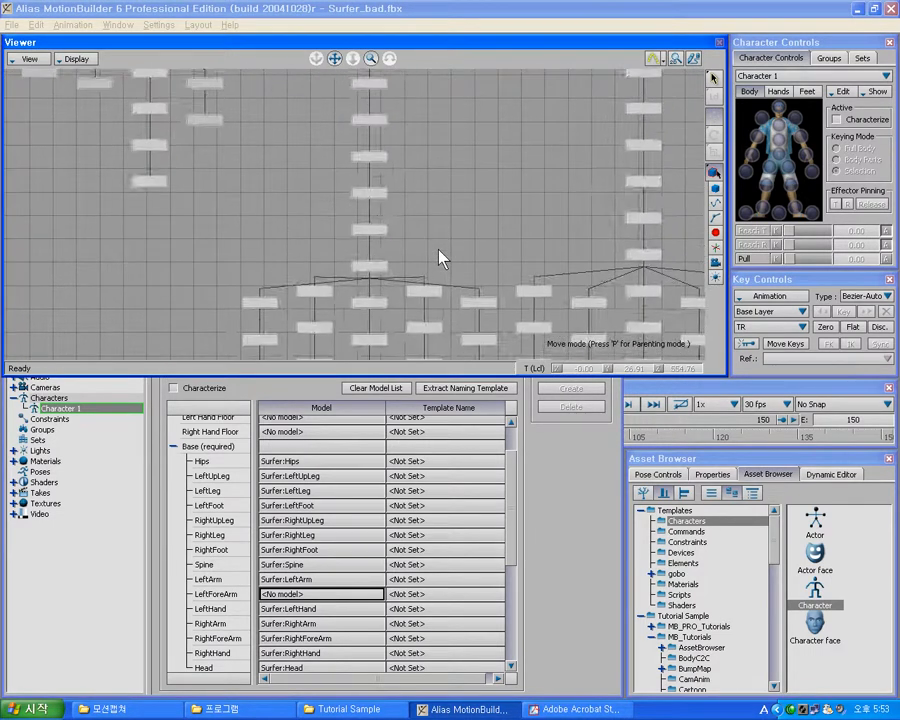
pyautogui.click(380, 193)
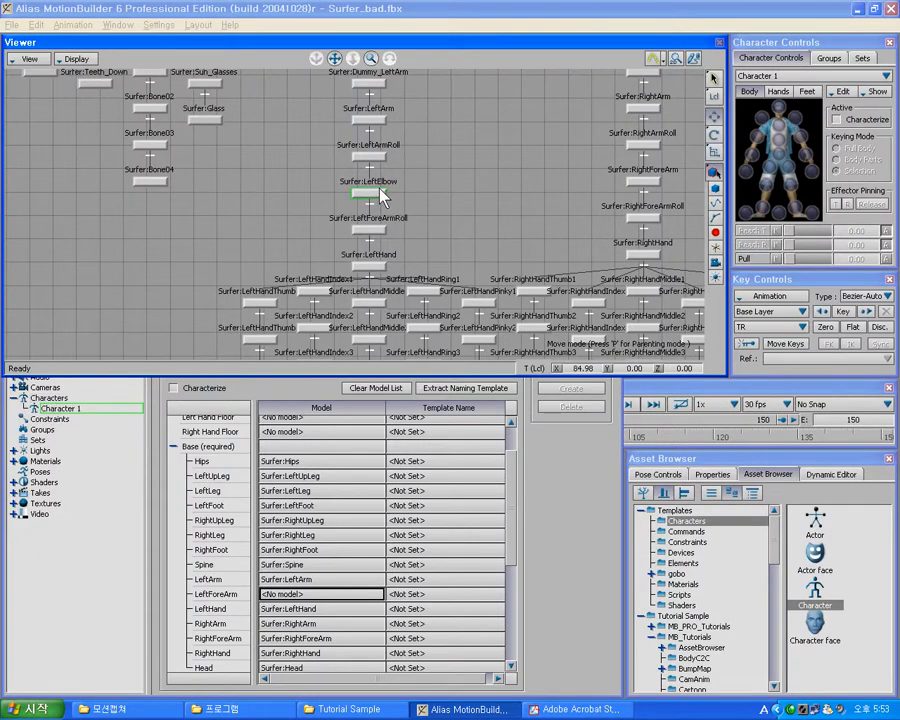
pyautogui.rightClick(378, 194)
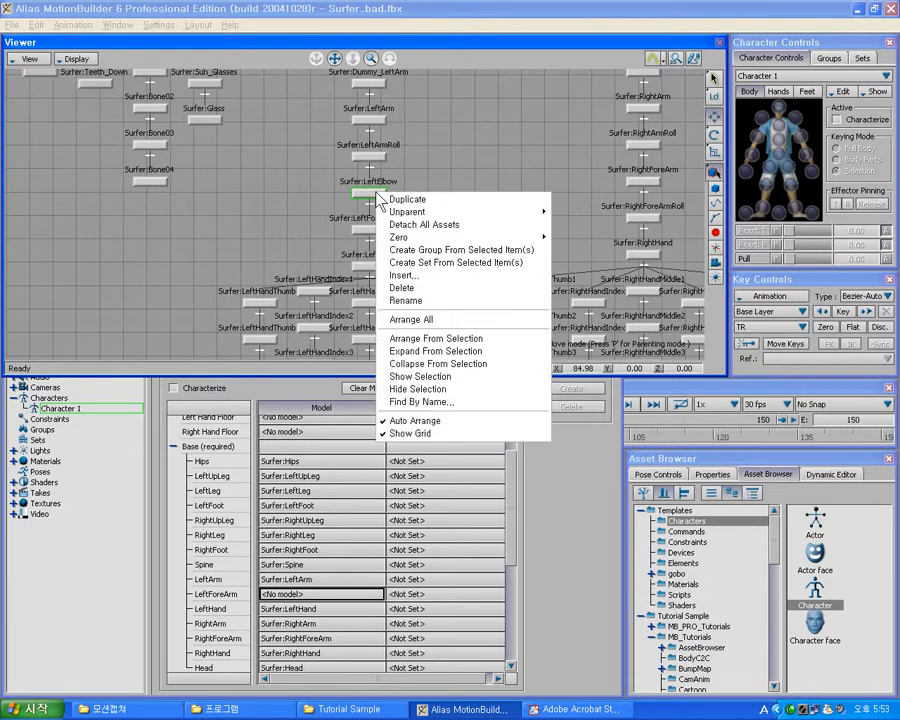
pyautogui.click(423, 263)
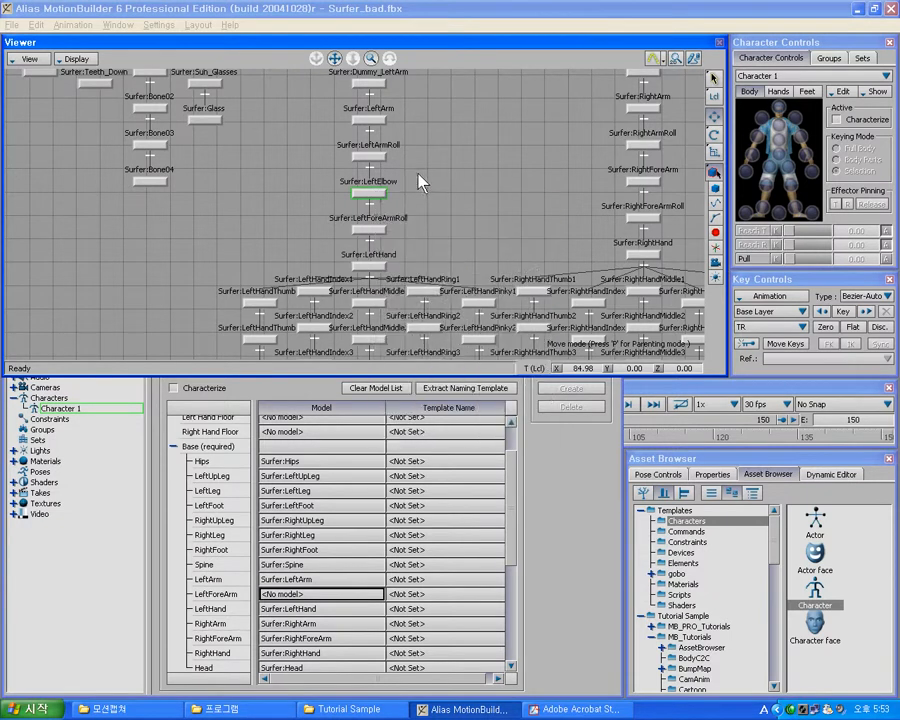
pyautogui.rightClick(370, 195)
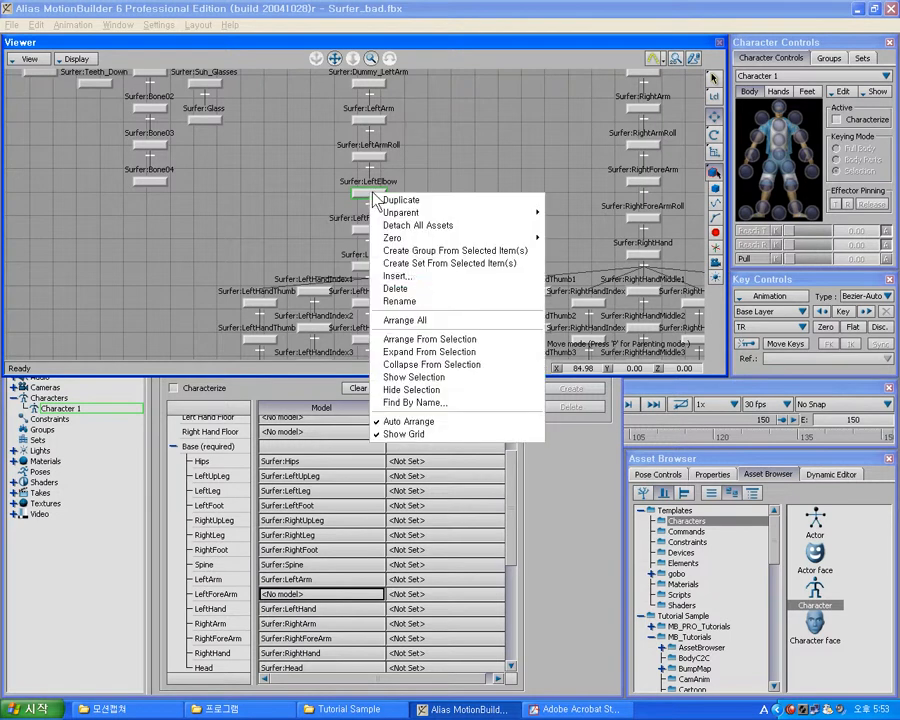
pyautogui.click(434, 302)
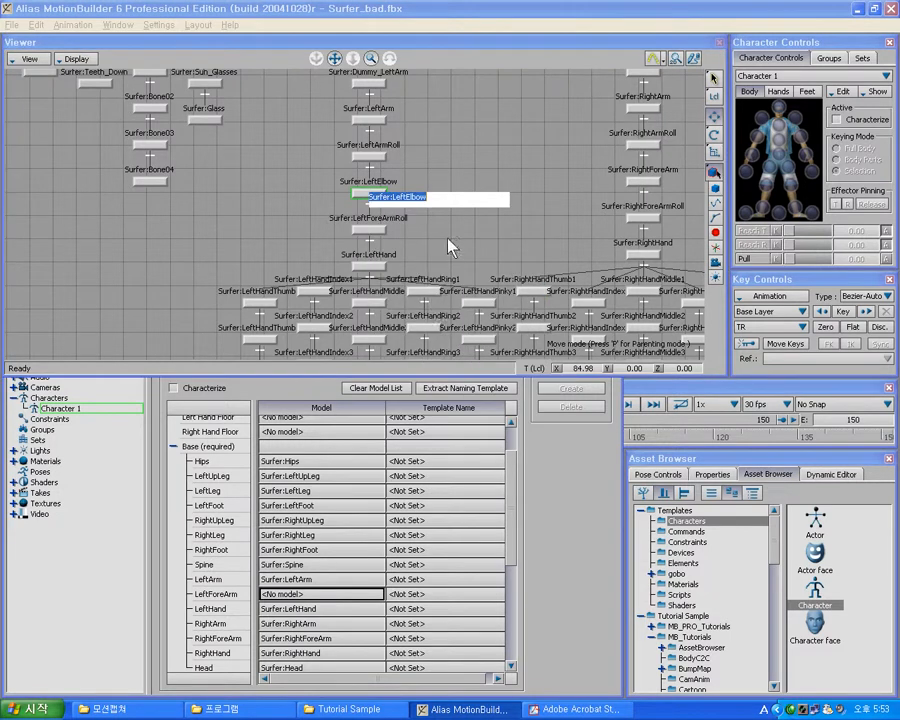
pyautogui.press('End')
pyautogui.press('BackSpace')
pyautogui.press('BackSpace')
pyautogui.press('BackSpace')
pyautogui.press('BackSpace')
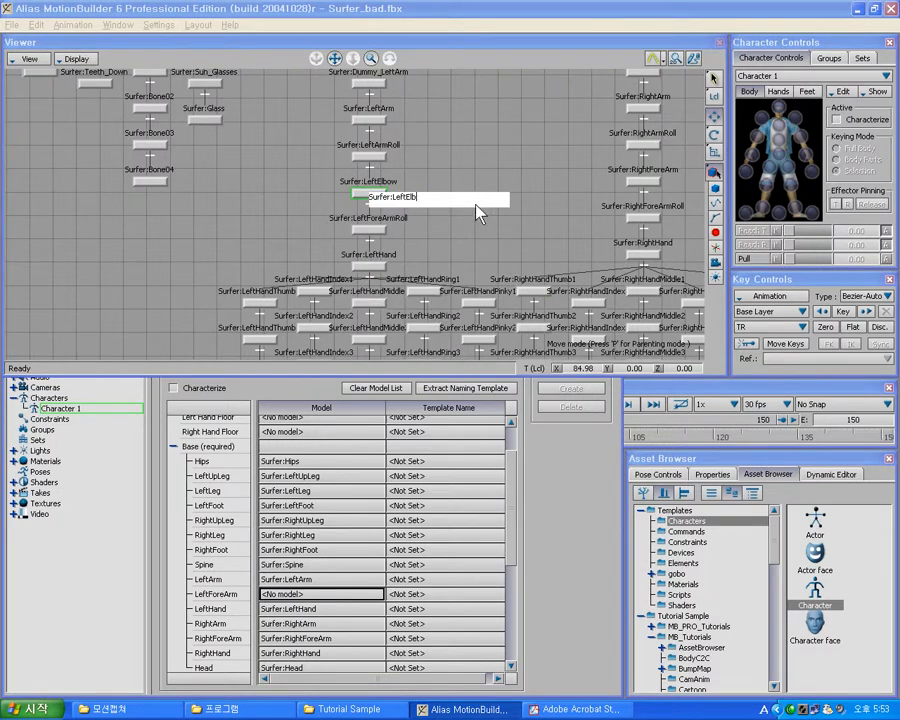
pyautogui.press('BackSpace')
pyautogui.write('ForeArm')
pyautogui.press('Return')
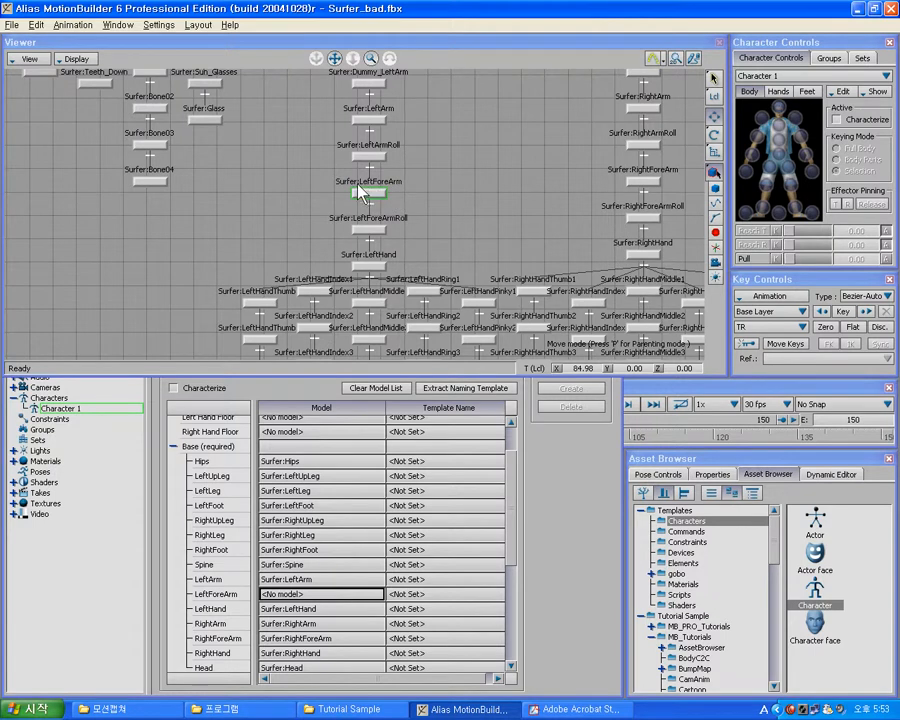
# Map the Surfer:LeftForeArm node to the LeftForeArm slot of Character 1 and clear the node selection
pyautogui.press('alt')
pyautogui.press('alt')
pyautogui.keyDown('alt'); pyautogui.moveTo(373, 192); pyautogui.dragTo(322, 595); pyautogui.keyUp('alt')
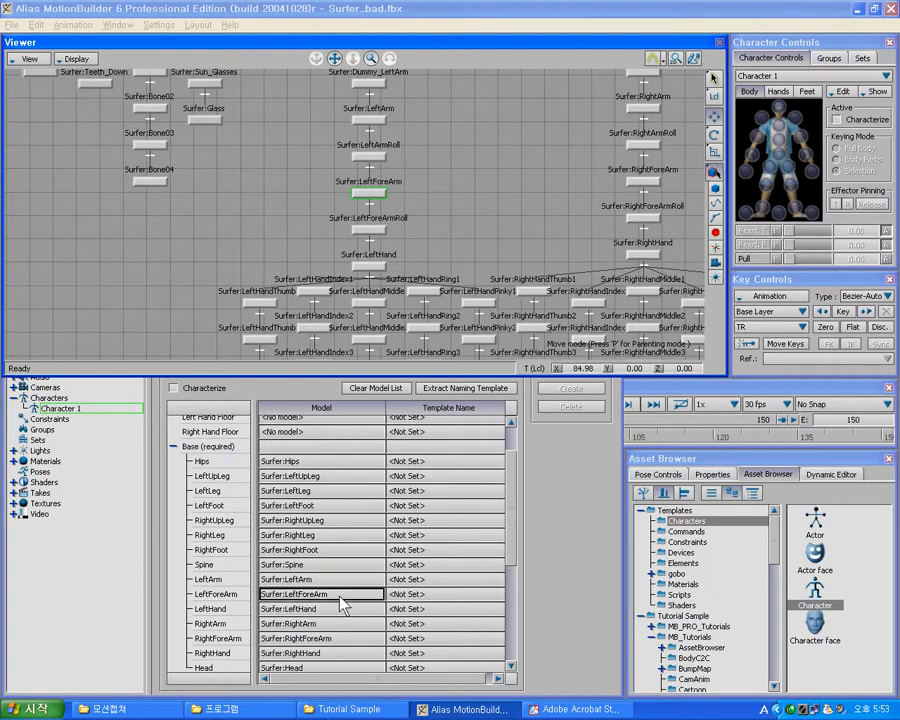
pyautogui.click(266, 190)
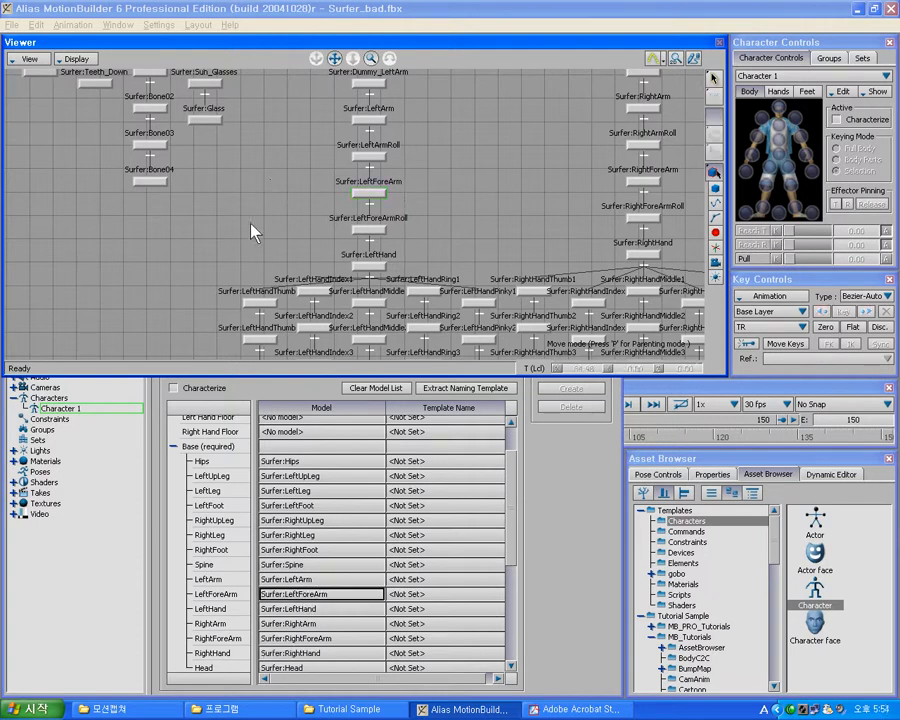
# Bring the surfer's root and hips nodes into the schematic and delete Character 1
pyautogui.hotkey('ctrl', 'w')
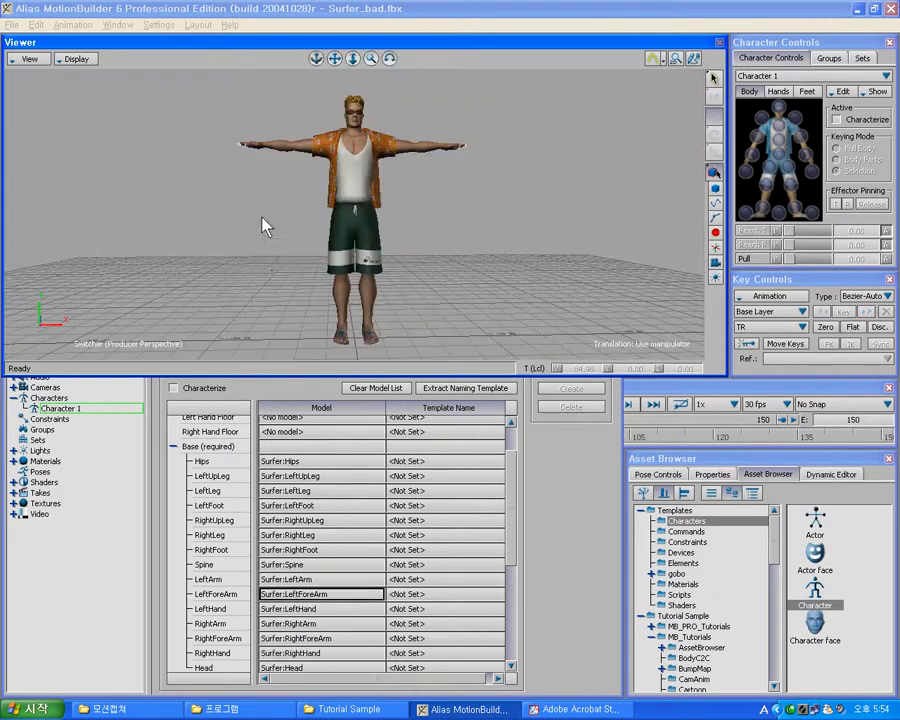
pyautogui.hotkey('ctrl', 'w')
pyautogui.keyDown('shift'); pyautogui.moveTo(440, 175); pyautogui.dragTo(457, 291); pyautogui.keyUp('shift')
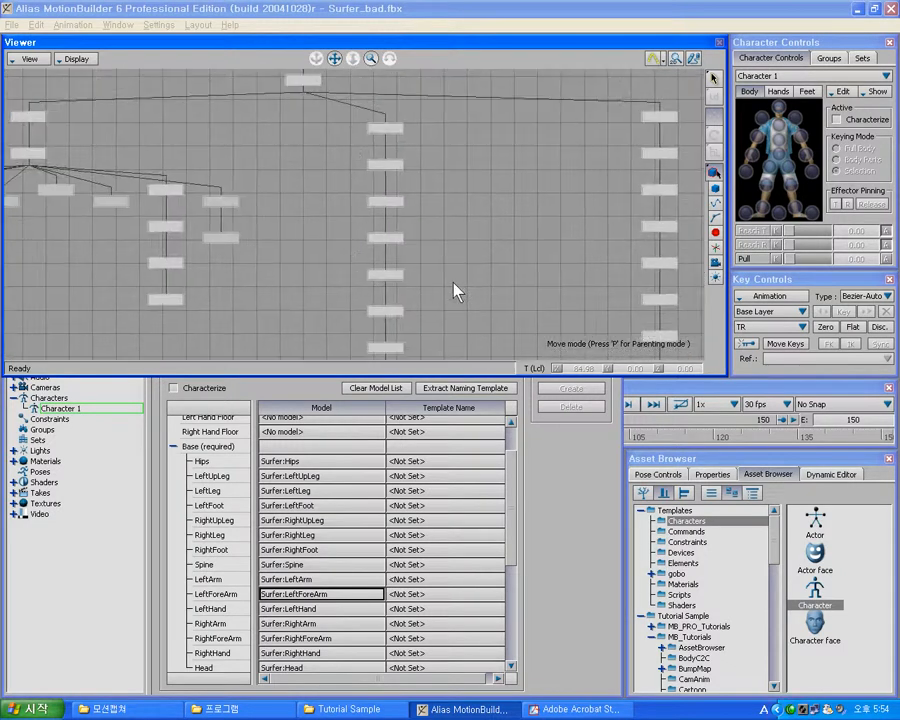
pyautogui.keyDown('shift'); pyautogui.moveTo(269, 208); pyautogui.dragTo(289, 341); pyautogui.keyUp('shift')
pyautogui.keyDown('shift'); pyautogui.moveTo(377, 124); pyautogui.dragTo(438, 247); pyautogui.keyUp('shift')
pyautogui.click(60, 409)
pyautogui.rightClick(61, 409)
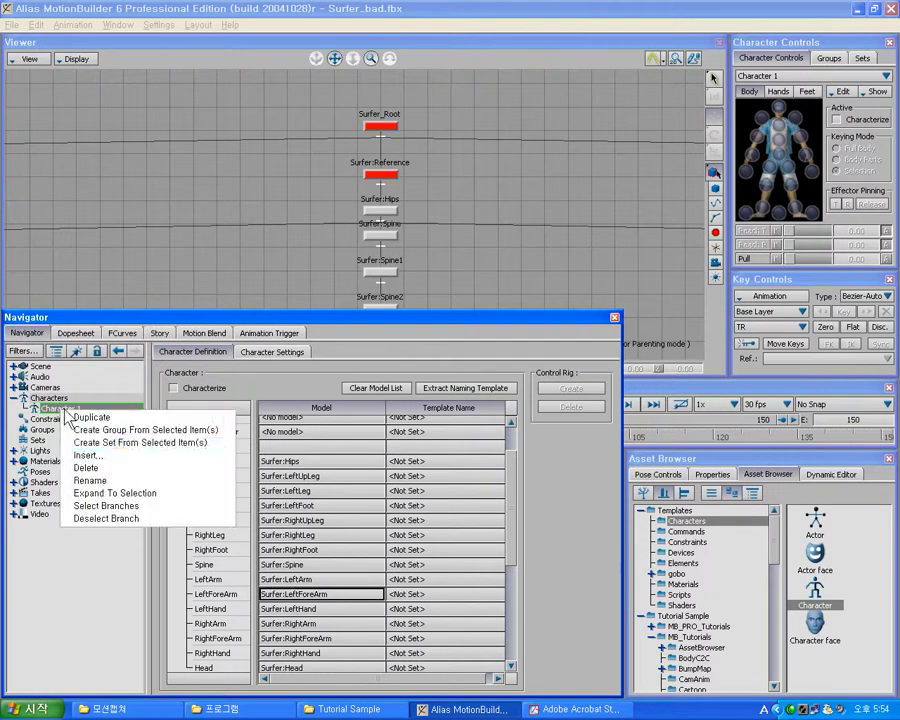
pyautogui.click(120, 467)
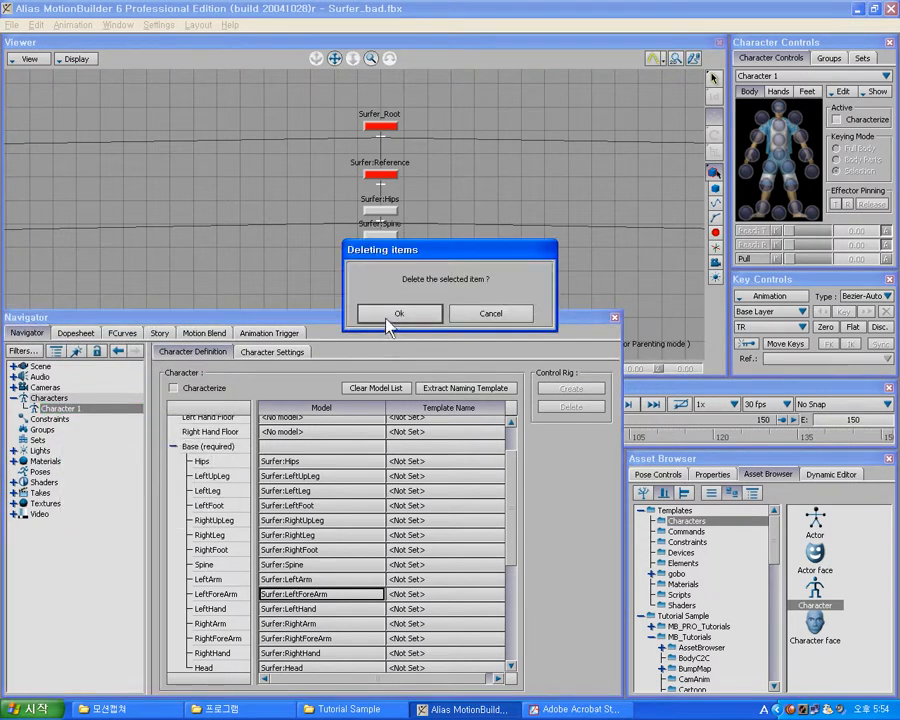
pyautogui.click(390, 316)
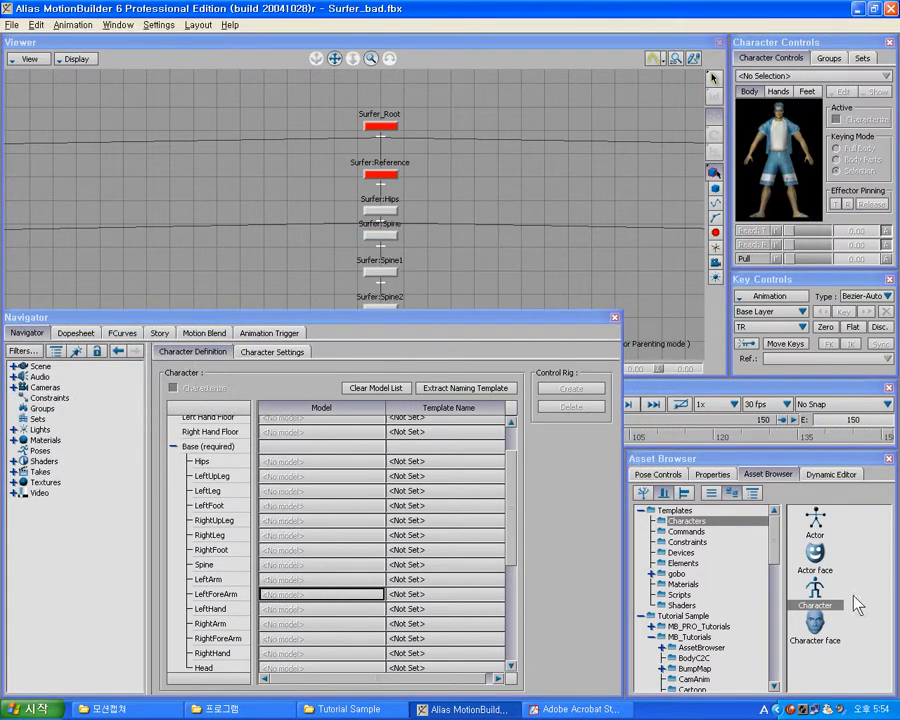
# Apply a new Character asset to Surfer:Hips, characterize it as a Biped, and check its Base node mapping
pyautogui.moveTo(818, 598); pyautogui.dragTo(406, 214)
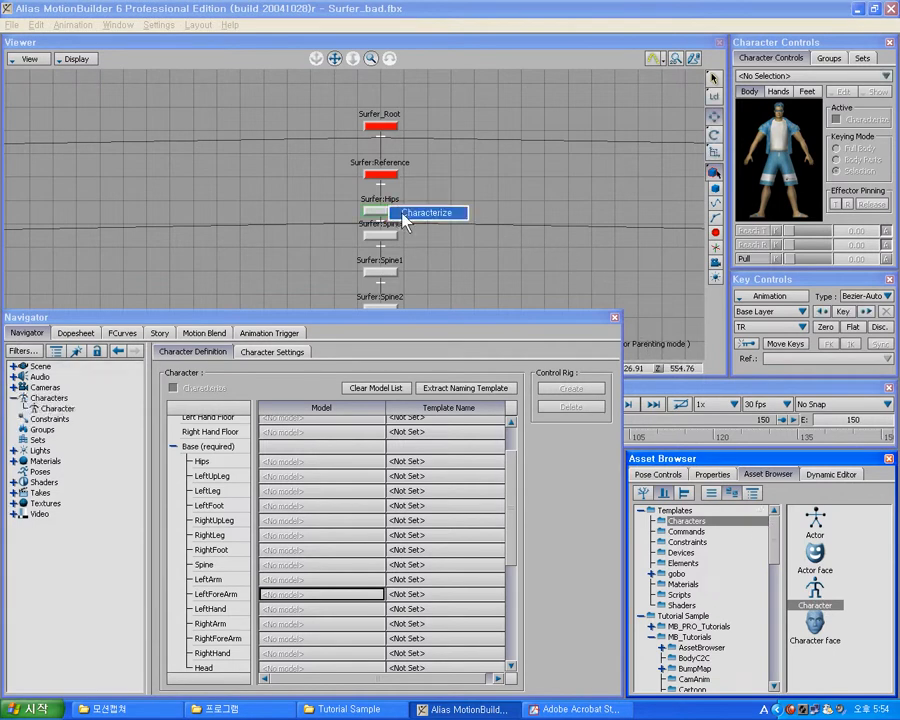
pyautogui.click(412, 211)
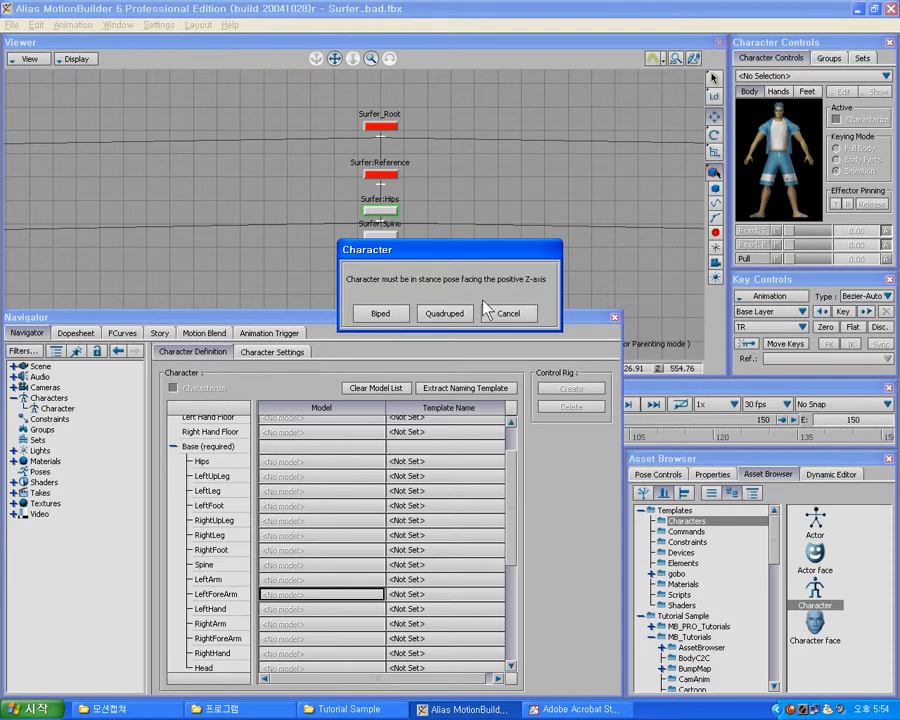
pyautogui.click(396, 318)
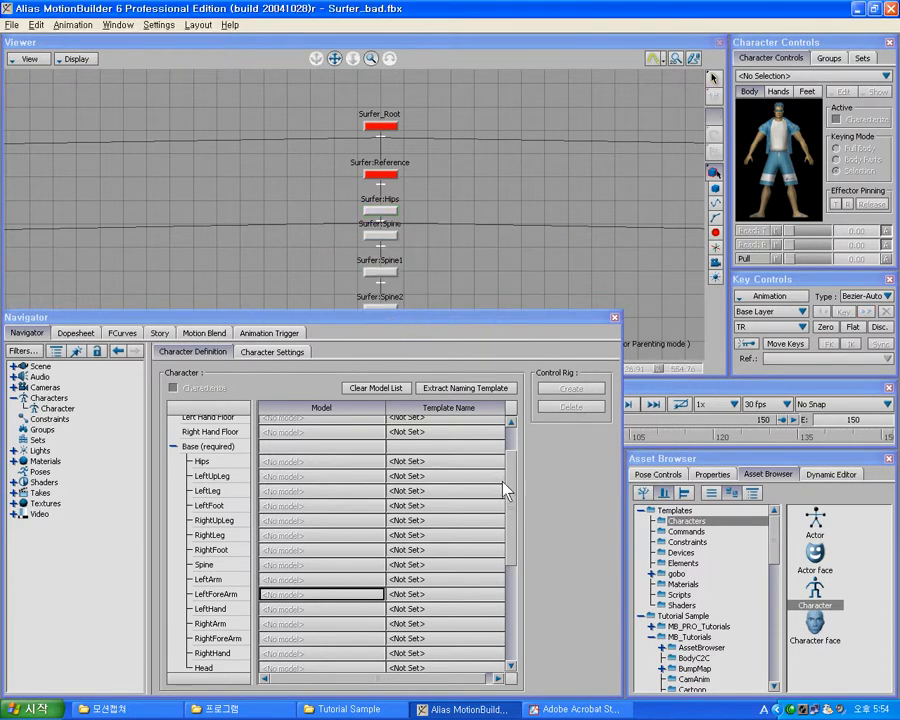
pyautogui.moveTo(515, 537); pyautogui.dragTo(512, 505)
pyautogui.click(60, 409)
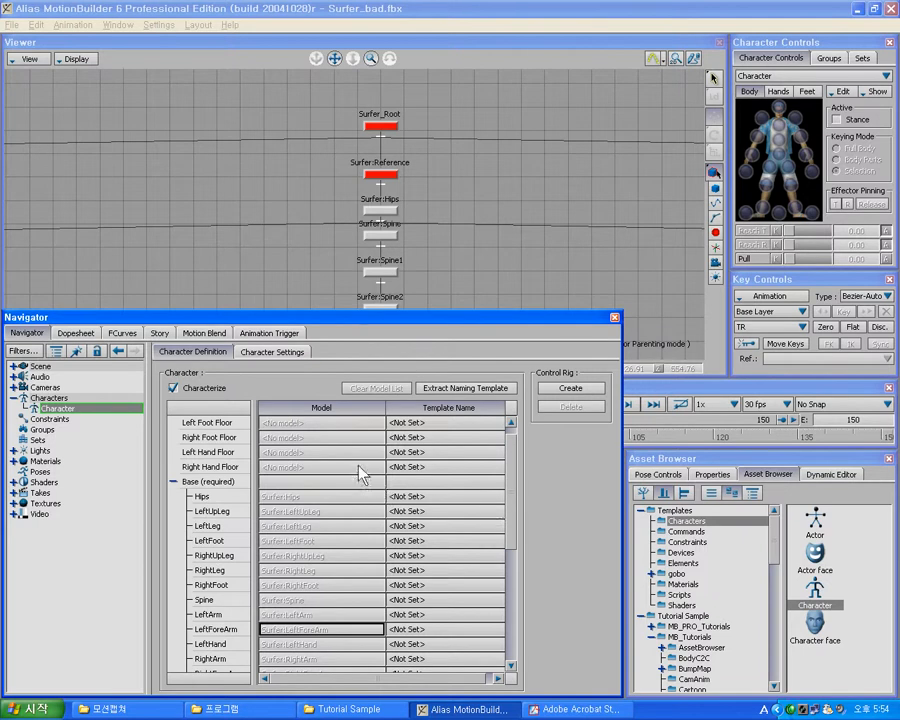
pyautogui.moveTo(510, 540); pyautogui.dragTo(512, 566)
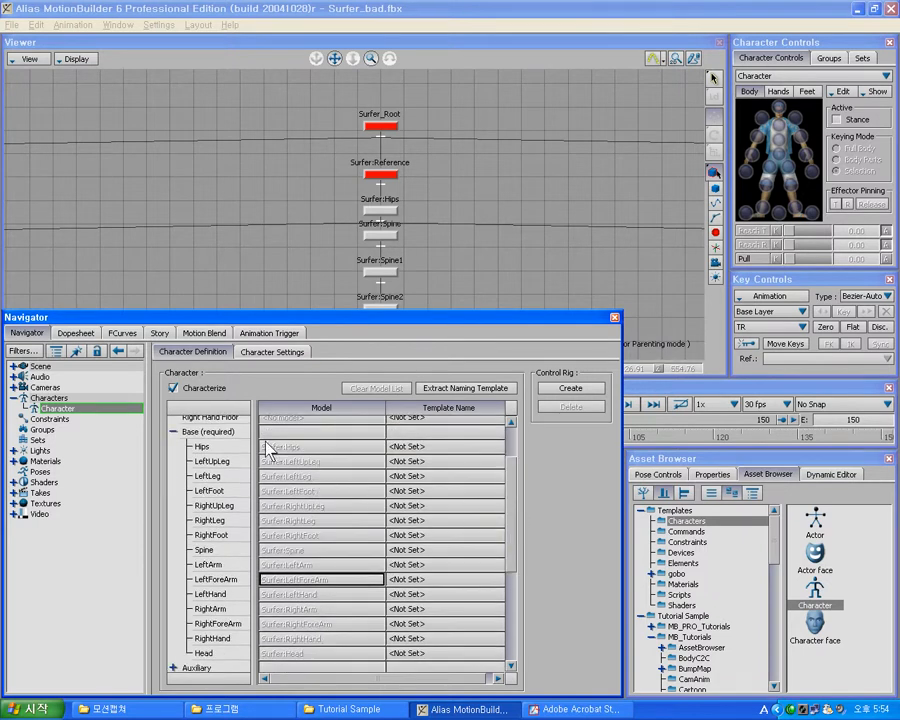
# Remove the characterization from the Character and review its node list down to the optional categories
pyautogui.click(200, 390)
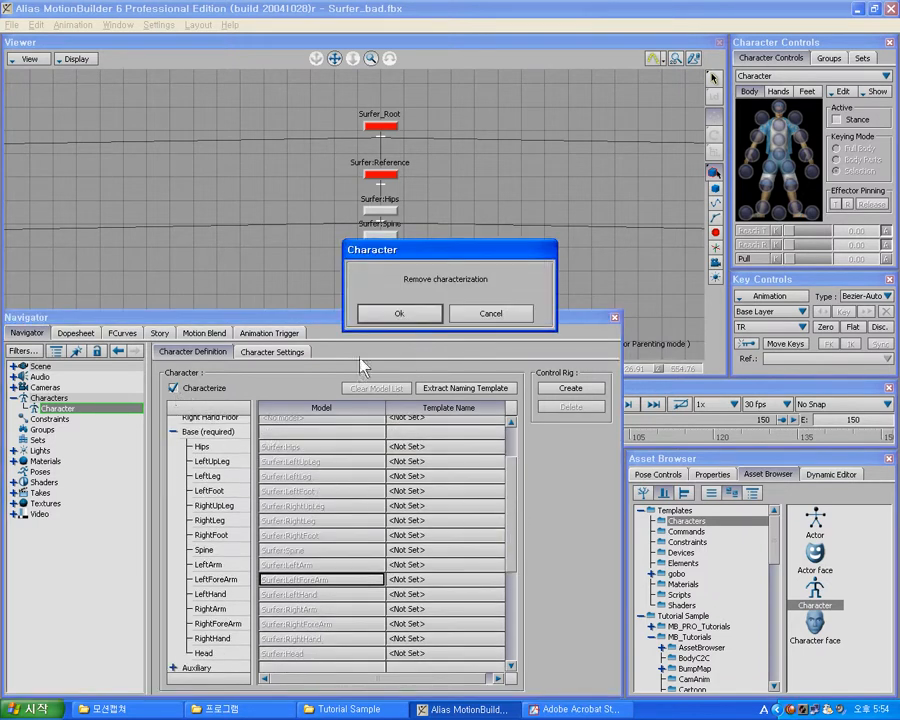
pyautogui.click(399, 313)
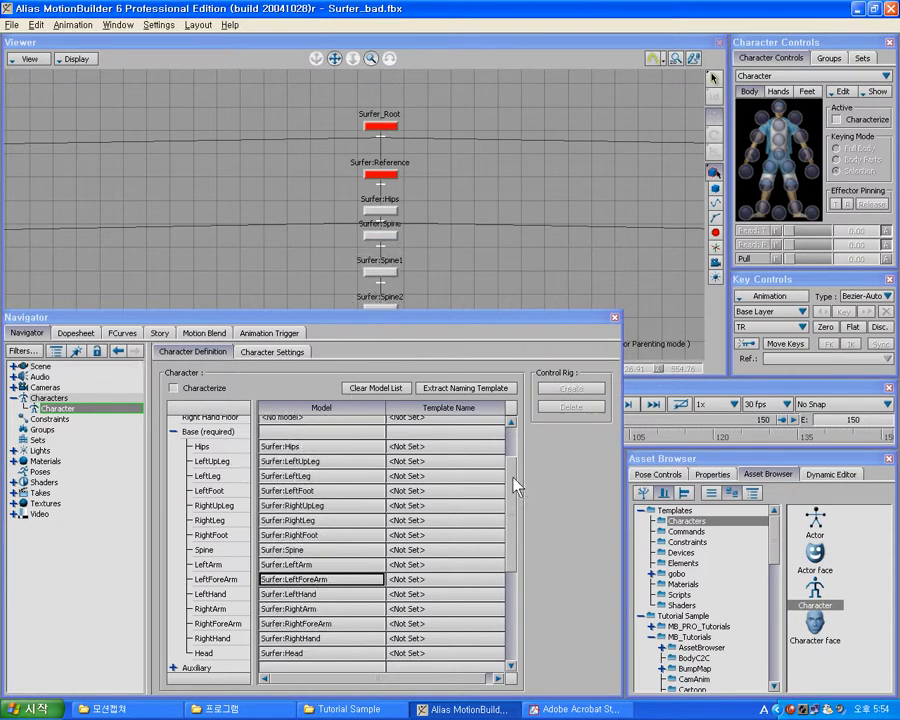
pyautogui.scroll(-5, 516, 487)
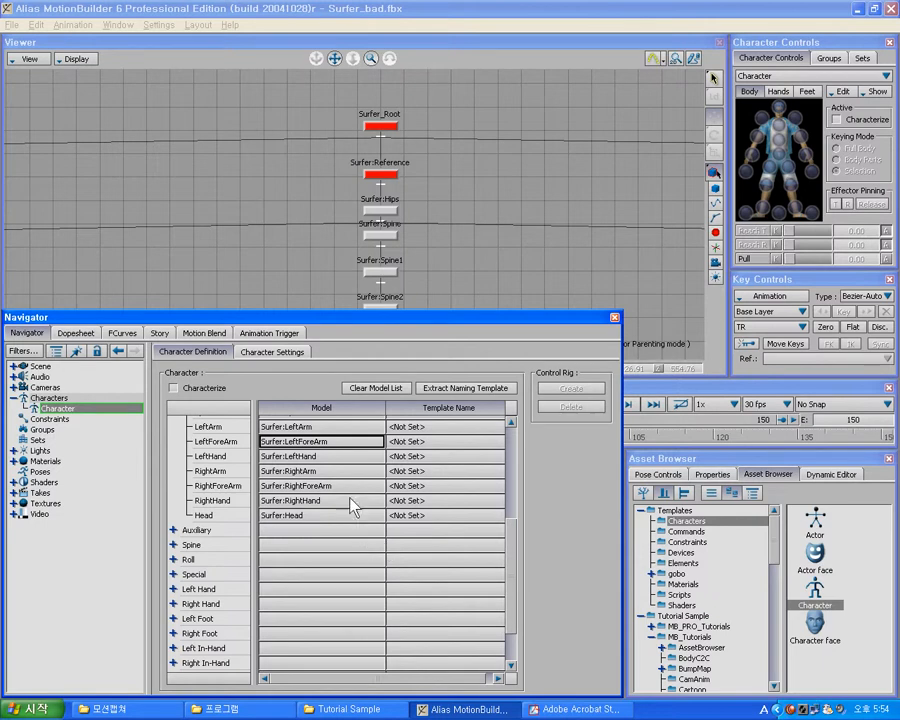
# Review the Base node mapping of the Character, starting with Hips, and check the models mapped in the Spine category
pyautogui.moveTo(515, 547); pyautogui.dragTo(512, 484)
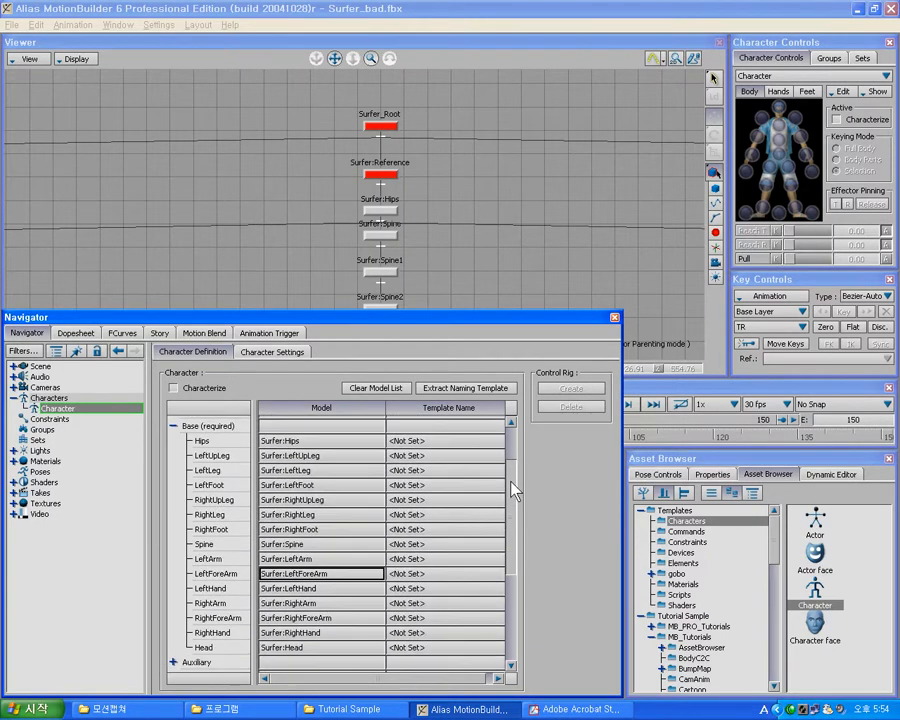
pyautogui.click(212, 440)
pyautogui.click(271, 444)
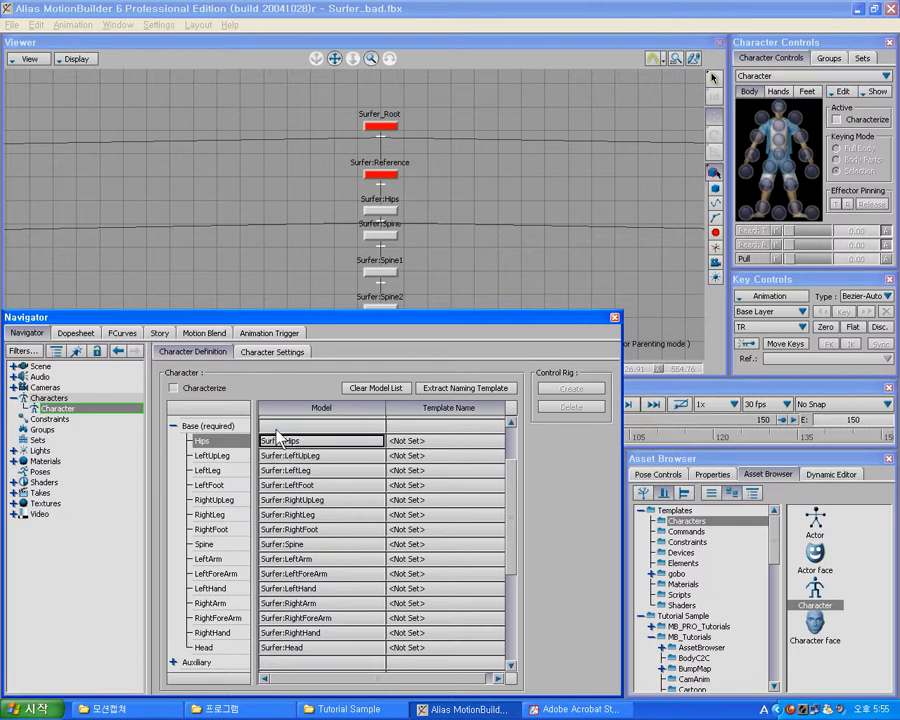
pyautogui.click(483, 268)
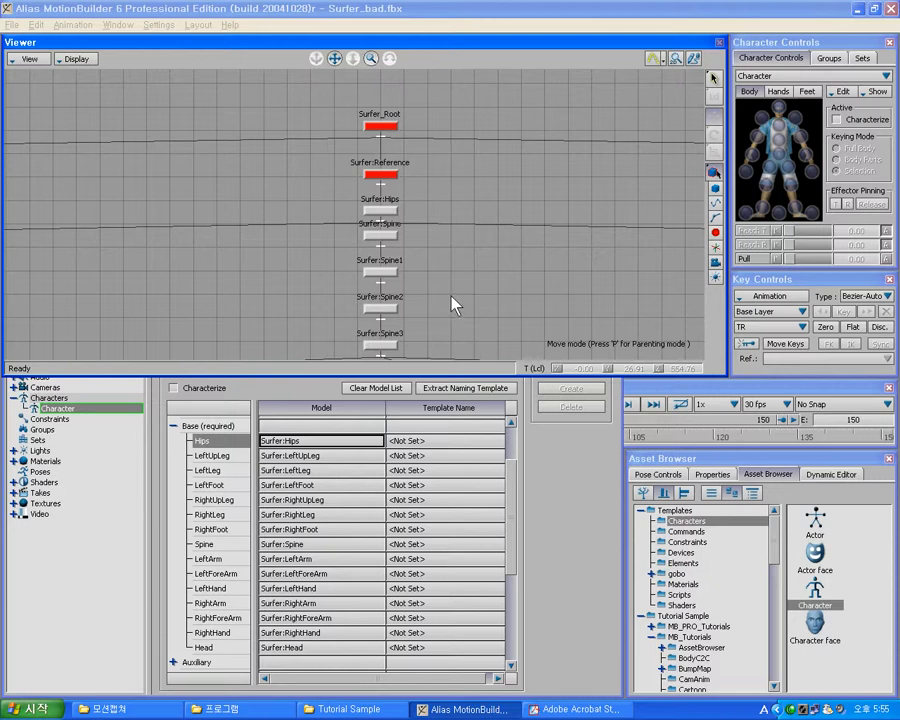
pyautogui.click(181, 426)
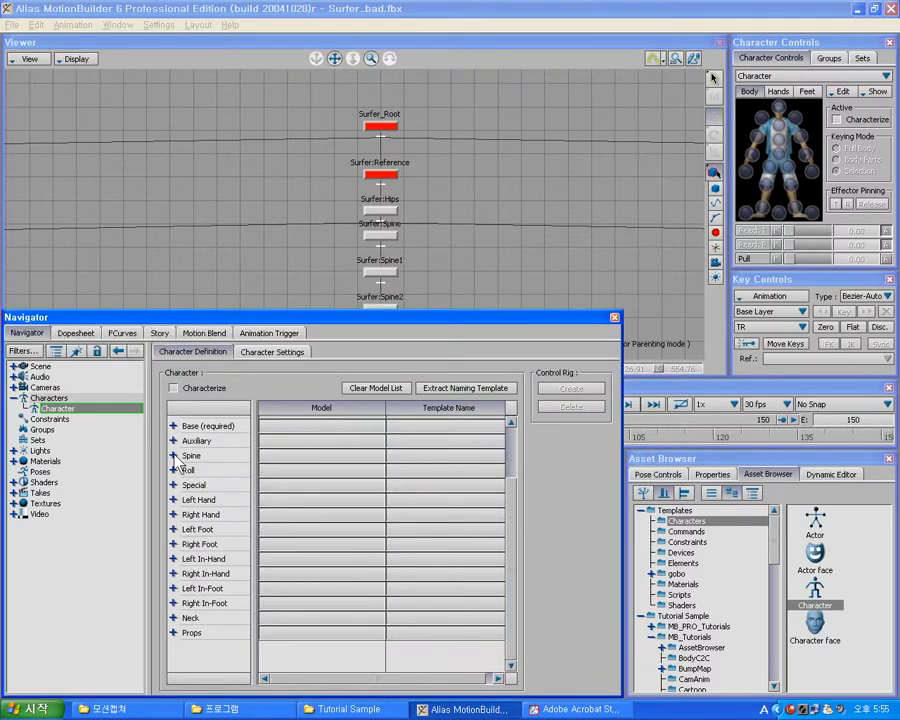
pyautogui.click(175, 456)
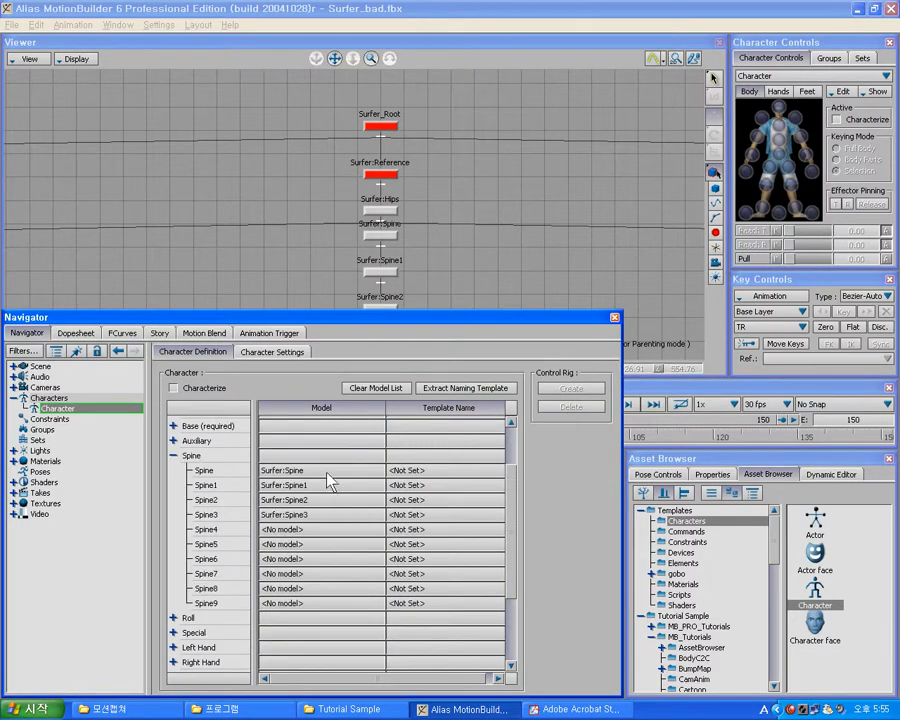
pyautogui.click(175, 456)
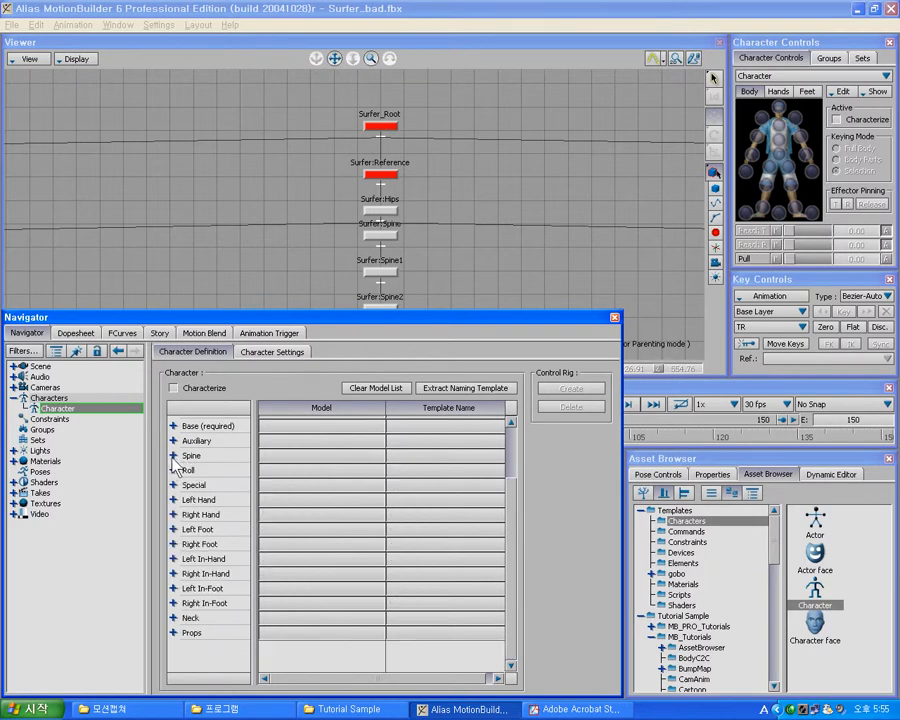
# Check the Right Foot and Right Hand node mappings, widening the node name column to read the full names
pyautogui.click(174, 544)
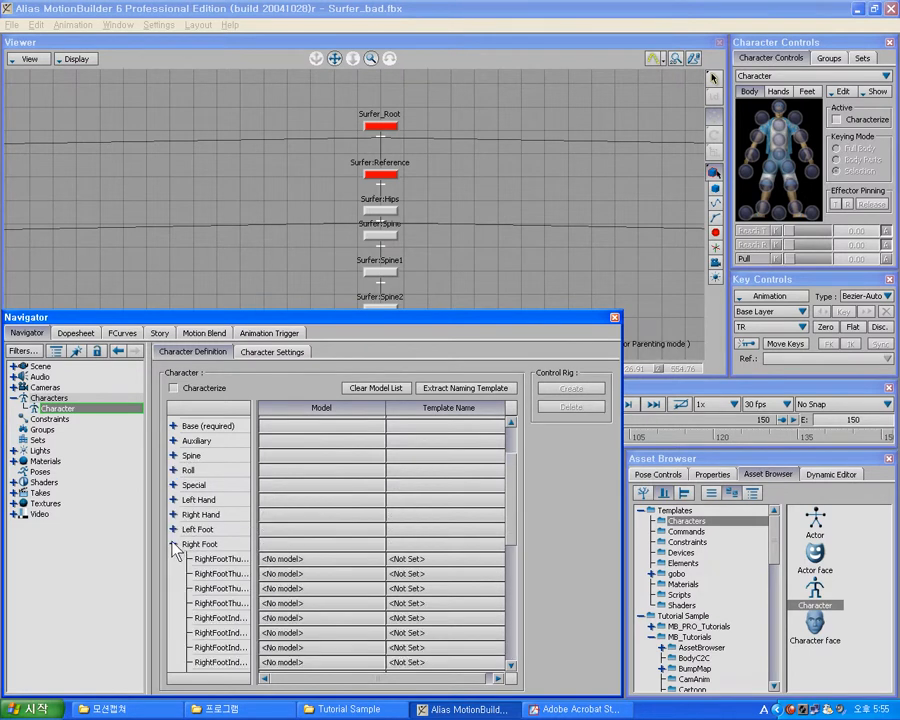
pyautogui.moveTo(254, 555); pyautogui.dragTo(326, 555)
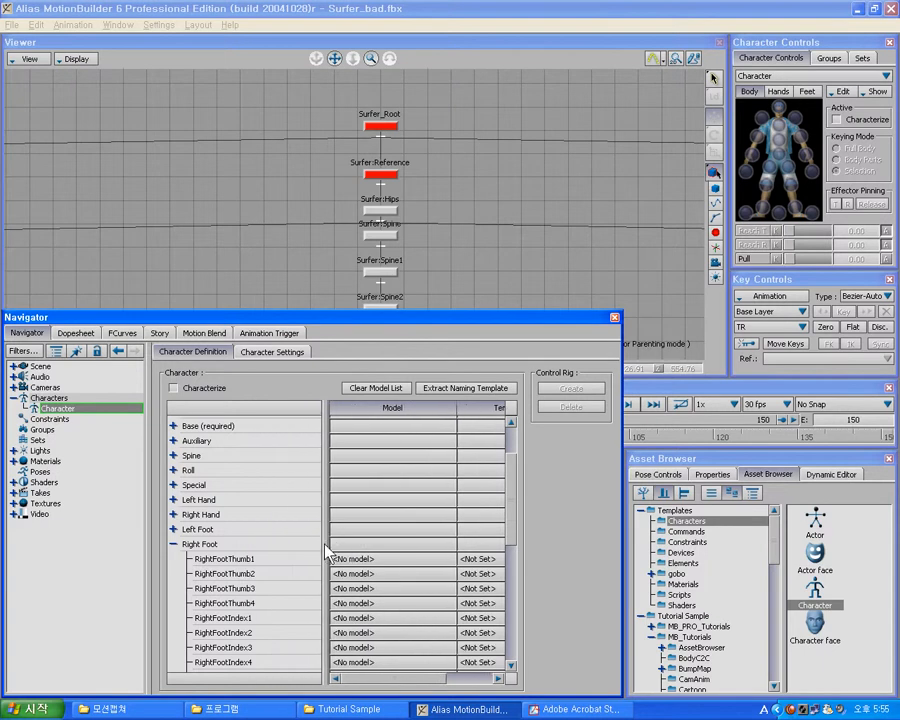
pyautogui.click(176, 545)
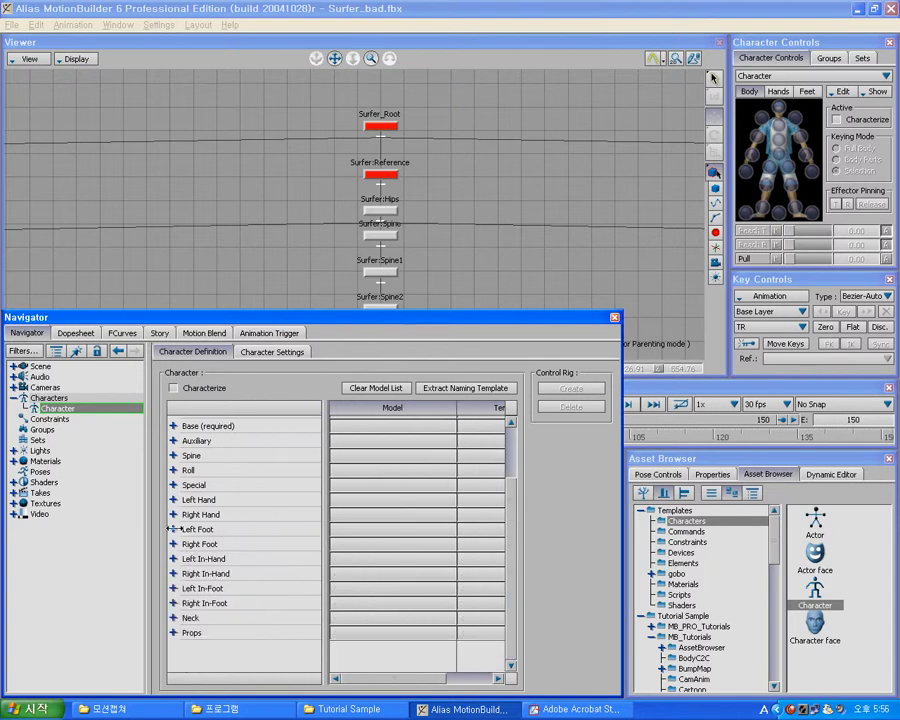
pyautogui.click(173, 514)
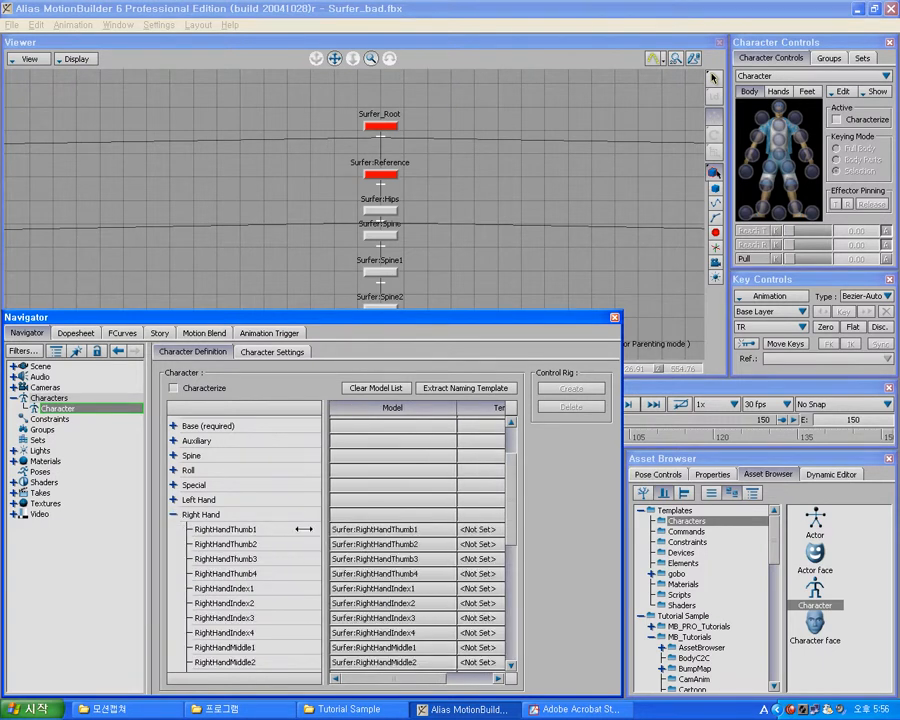
pyautogui.moveTo(518, 512); pyautogui.dragTo(524, 598)
pyautogui.scroll(5, 520, 590)
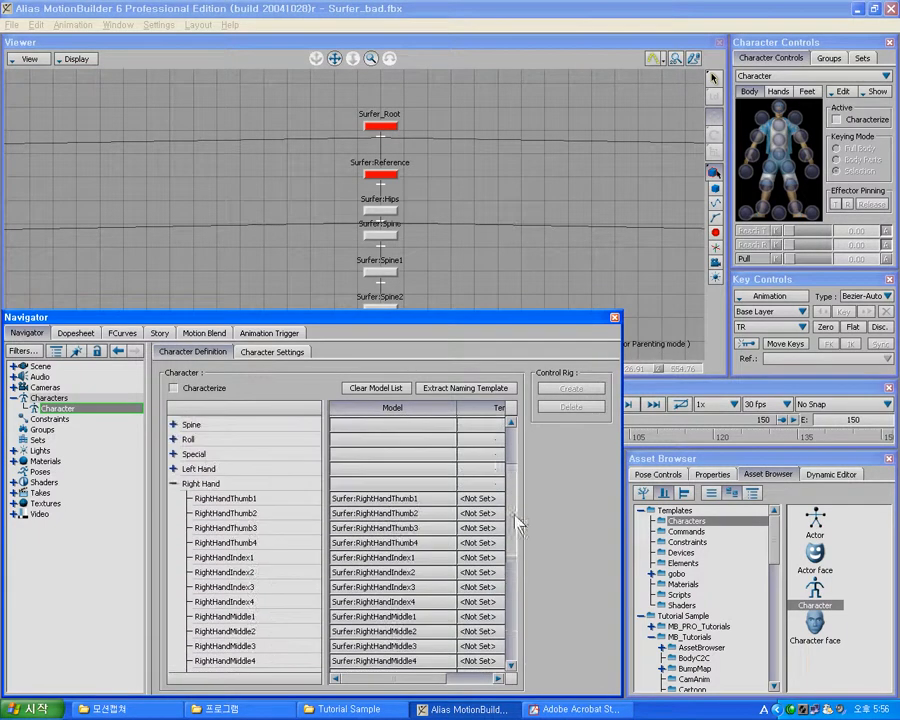
pyautogui.click(174, 483)
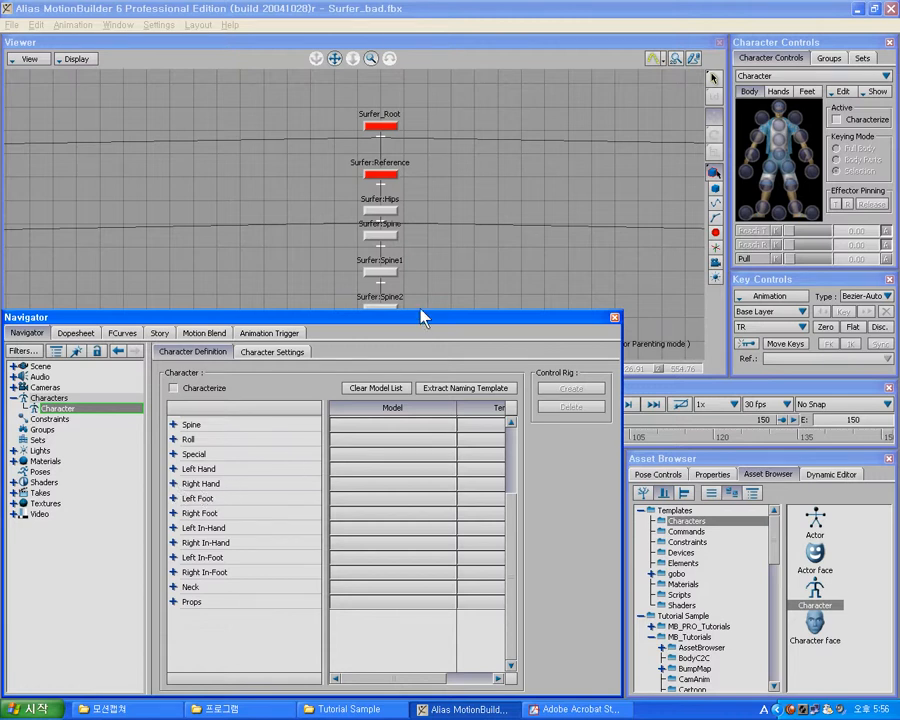
# Bring the surfer model back into the perspective view in place of the schematic and characterize the Character as a Biped
pyautogui.moveTo(420, 316); pyautogui.dragTo(418, 432)
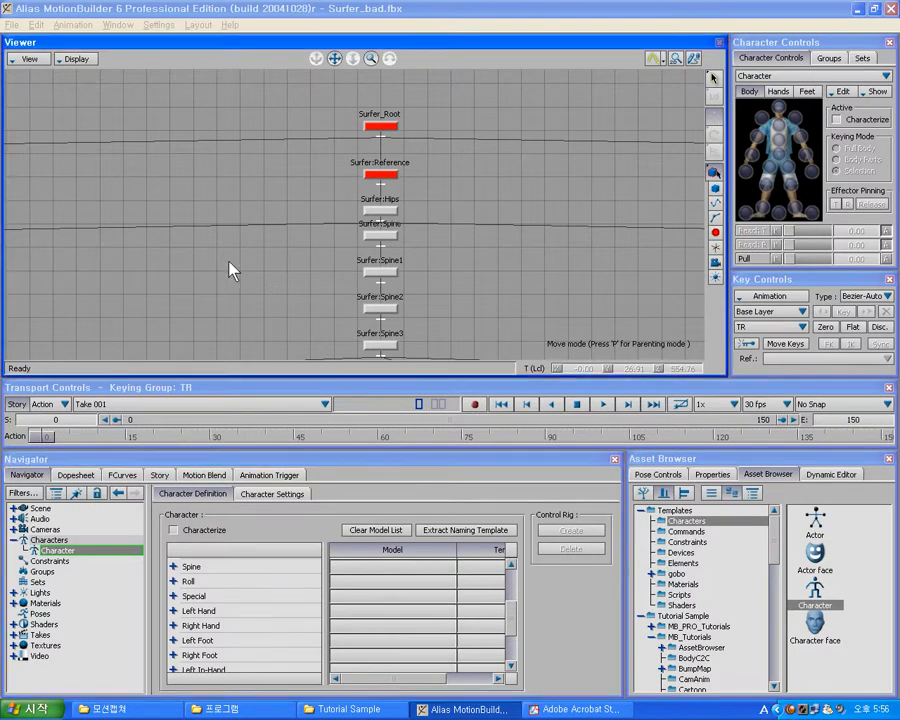
pyautogui.hotkey('ctrl', 'w')
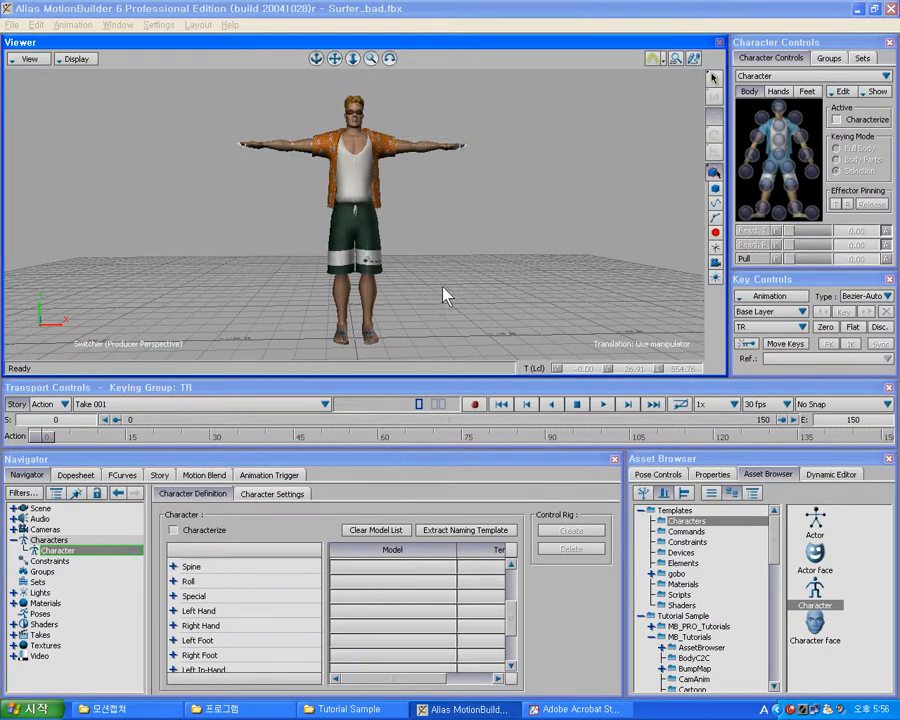
pyautogui.keyDown('ctrl'); pyautogui.keyDown('shift'); pyautogui.moveTo(444, 295); pyautogui.dragTo(432, 312); pyautogui.keyUp('shift'); pyautogui.keyUp('ctrl')
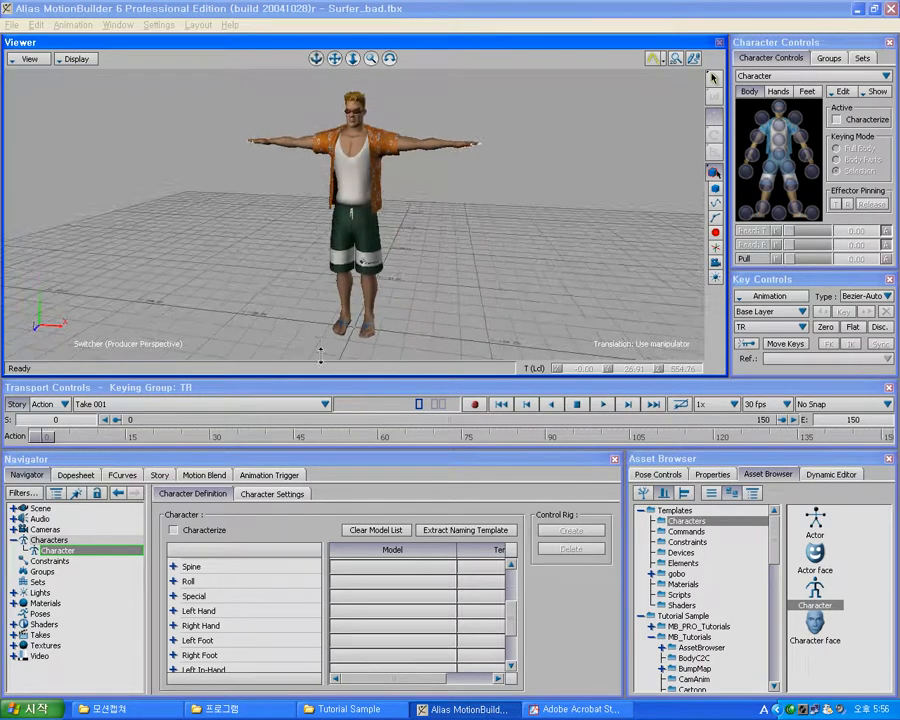
pyautogui.click(173, 530)
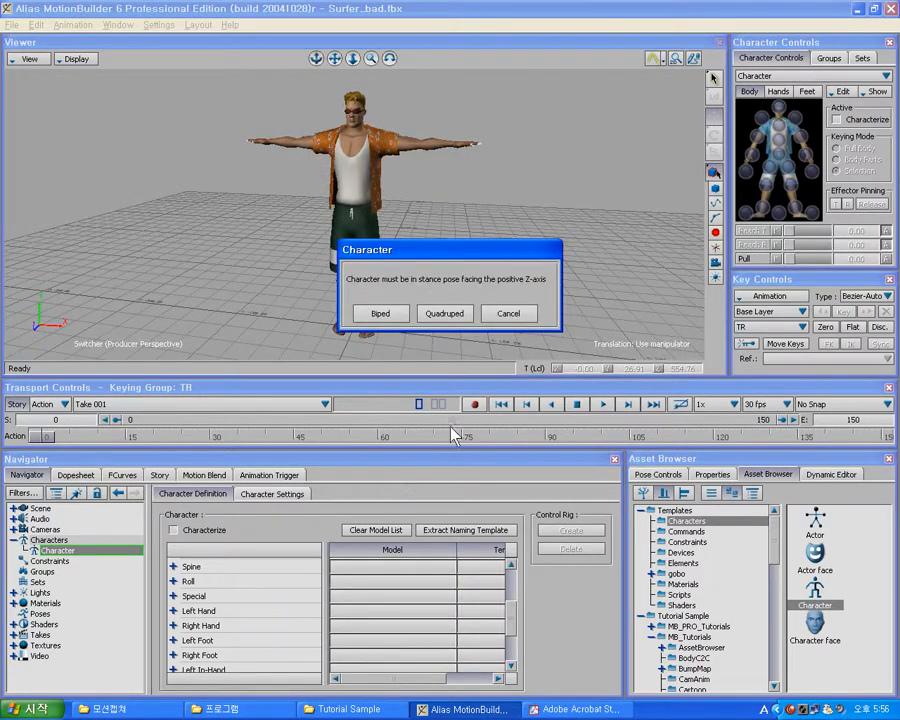
pyautogui.click(381, 318)
# Inspect the floor contact markers around the surfer's feet from the front and from the side
pyautogui.keyDown('ctrl'); pyautogui.moveTo(447, 305); pyautogui.dragTo(460, 136); pyautogui.keyUp('ctrl')
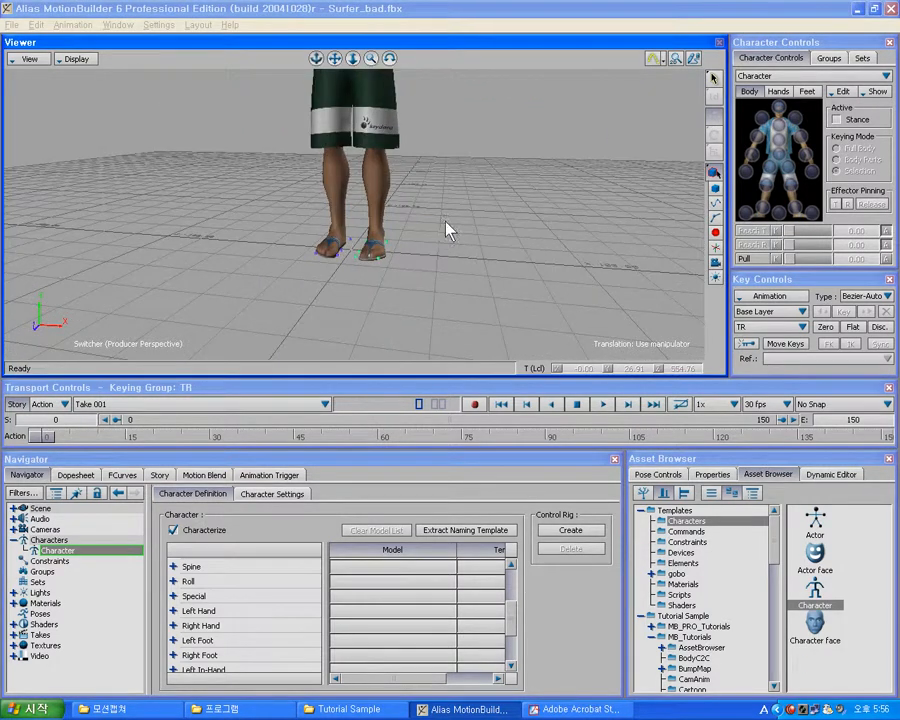
pyautogui.keyDown('shift'); pyautogui.moveTo(446, 222); pyautogui.dragTo(489, 162); pyautogui.keyUp('shift')
pyautogui.keyDown('ctrl'); pyautogui.moveTo(476, 252); pyautogui.dragTo(496, 111); pyautogui.keyUp('ctrl')
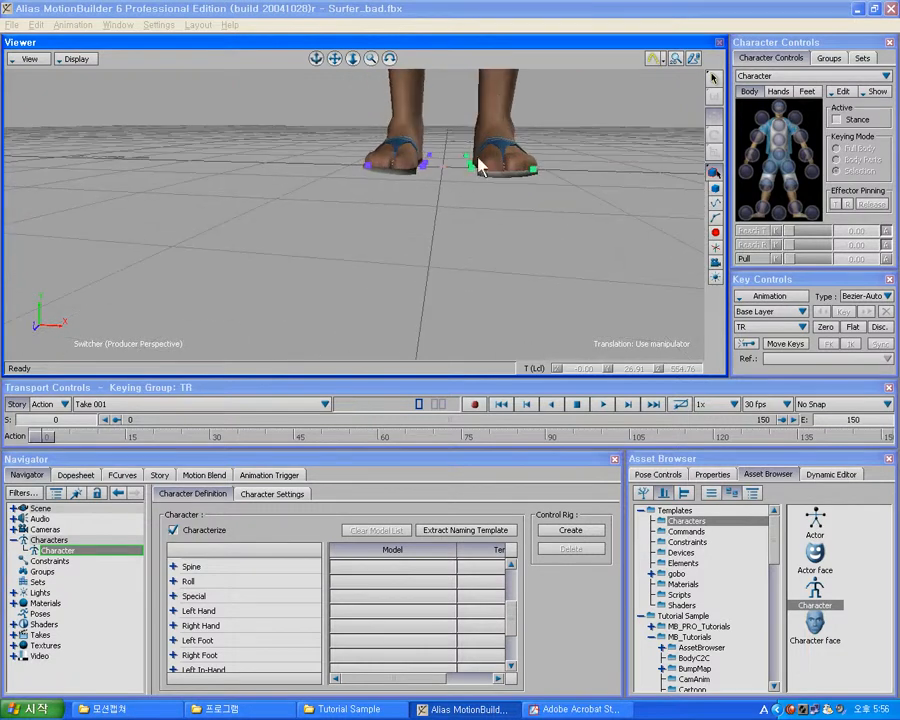
pyautogui.keyDown('ctrl'); pyautogui.keyDown('shift'); pyautogui.moveTo(436, 232); pyautogui.dragTo(414, 233); pyautogui.keyUp('shift'); pyautogui.keyUp('ctrl')
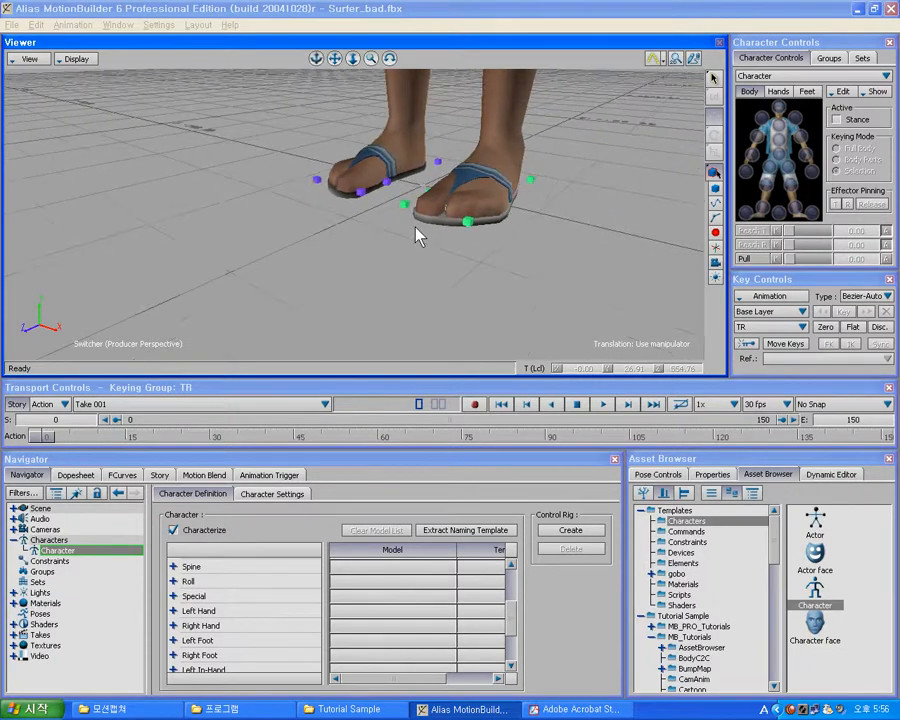
pyautogui.keyDown('ctrl'); pyautogui.keyDown('shift'); pyautogui.moveTo(571, 232); pyautogui.dragTo(503, 217); pyautogui.keyUp('shift'); pyautogui.keyUp('ctrl')
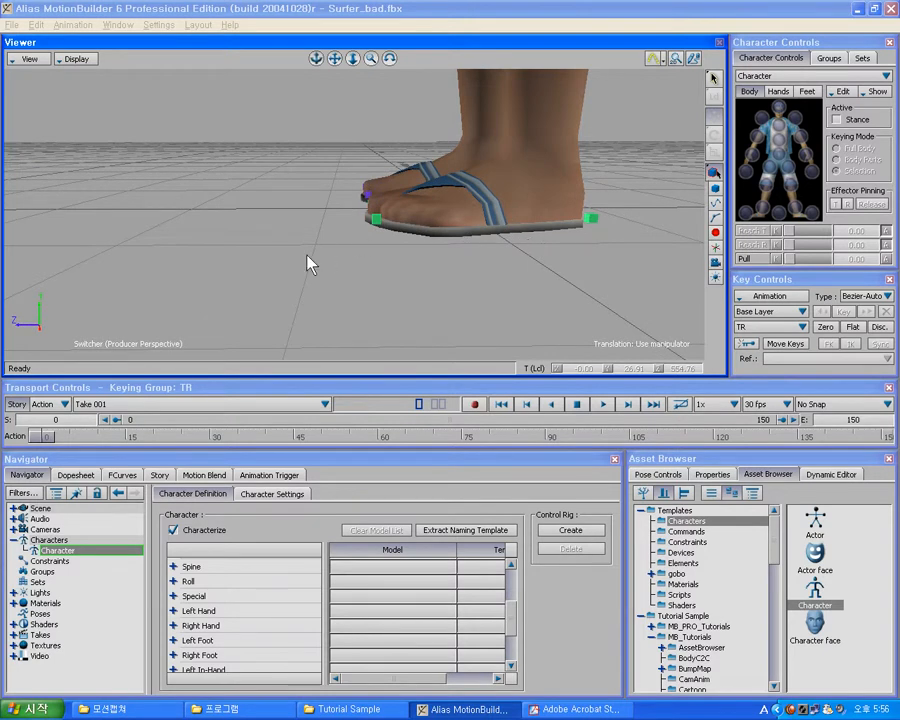
pyautogui.keyDown('ctrl'); pyautogui.keyDown('shift'); pyautogui.moveTo(342, 273); pyautogui.dragTo(504, 252); pyautogui.keyUp('shift'); pyautogui.keyUp('ctrl')
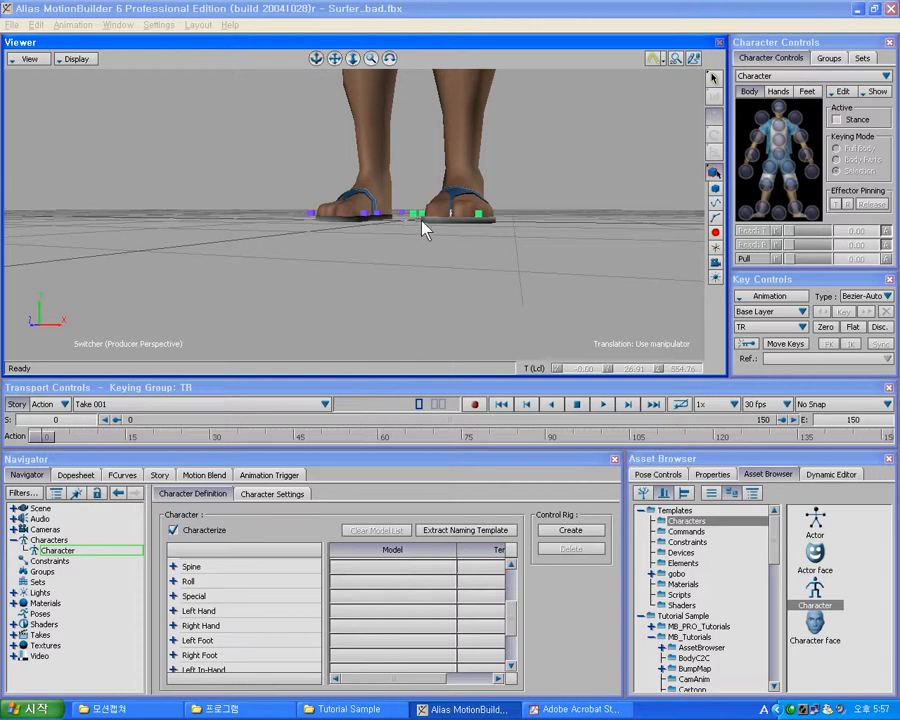
# In the front view, lower the foot contact markers to Y about 9.03 and align the right inner and outer toe tips with the sole edges, X about 3.63 and 7.02
pyautogui.hotkey('ctrl', 'f')
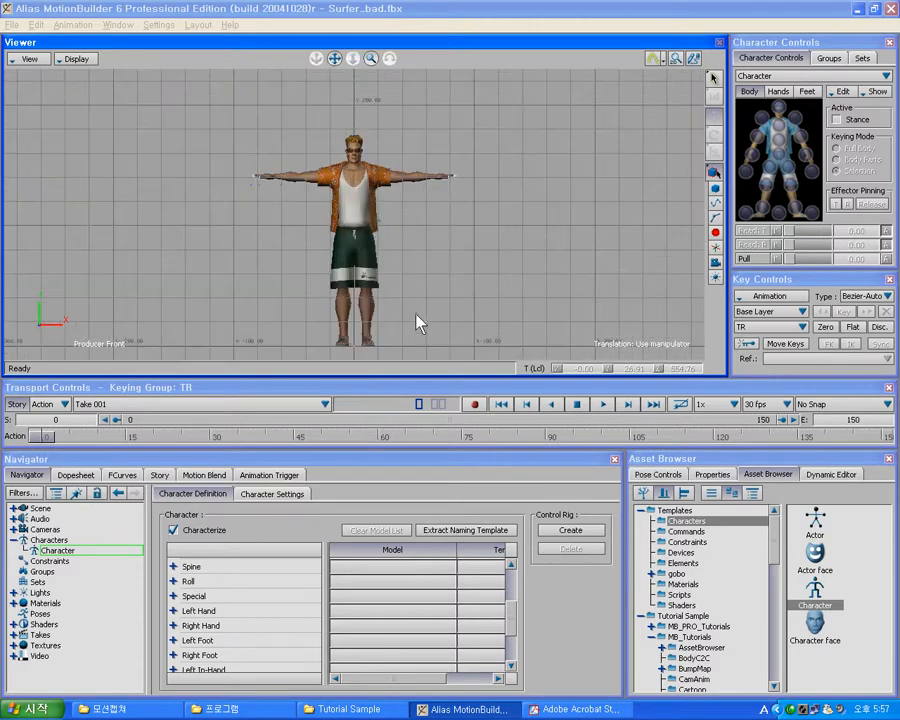
pyautogui.keyDown('ctrl'); pyautogui.moveTo(415, 310); pyautogui.dragTo(432, 199); pyautogui.keyUp('ctrl')
pyautogui.keyDown('shift'); pyautogui.moveTo(450, 289); pyautogui.dragTo(462, 183); pyautogui.keyUp('shift')
pyautogui.keyDown('shift'); pyautogui.moveTo(463, 310); pyautogui.dragTo(475, 152); pyautogui.keyUp('shift')
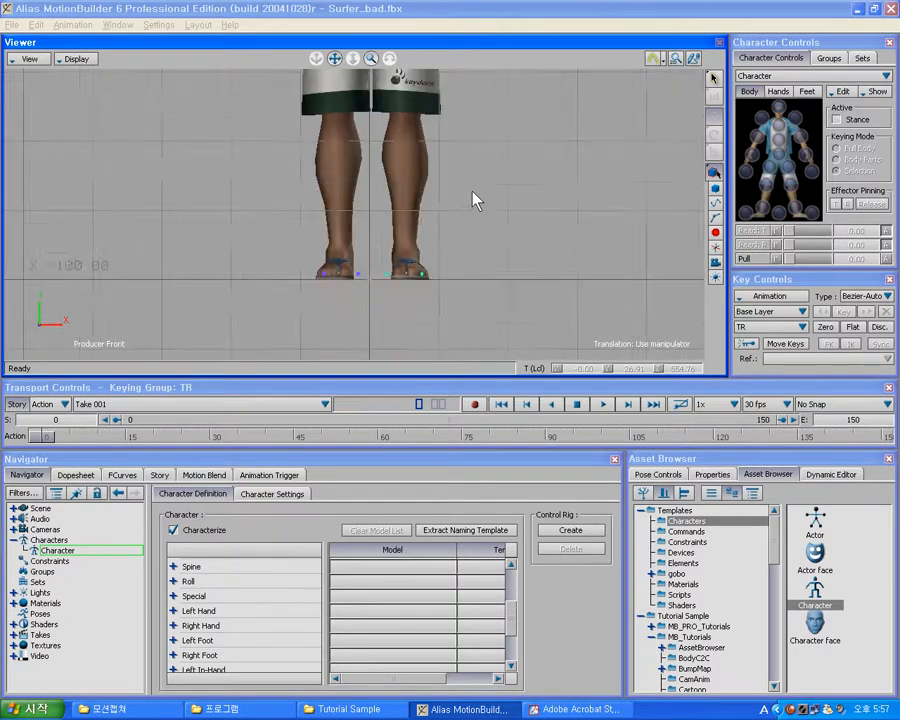
pyautogui.keyDown('ctrl'); pyautogui.moveTo(462, 301); pyautogui.dragTo(480, 220); pyautogui.keyUp('ctrl')
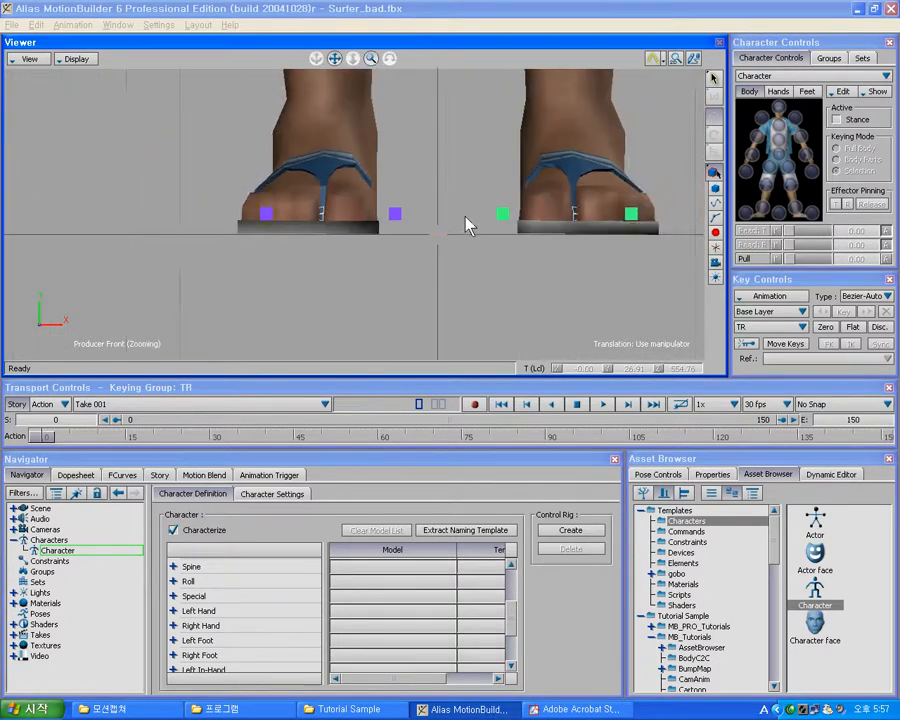
pyautogui.click(395, 216)
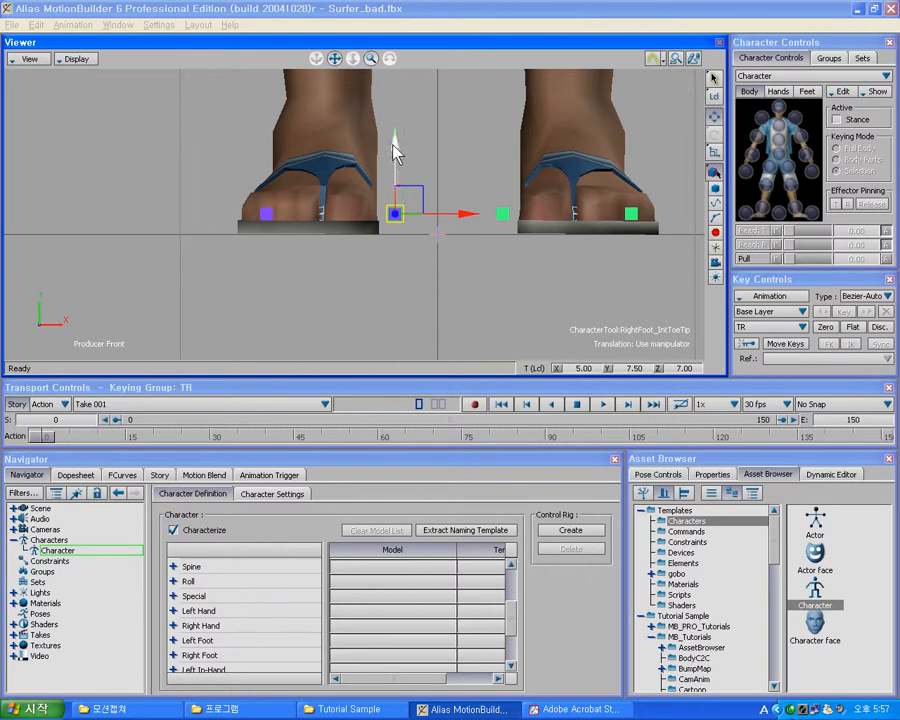
pyautogui.moveTo(395, 148); pyautogui.dragTo(397, 167)
pyautogui.moveTo(466, 237); pyautogui.dragTo(445, 238)
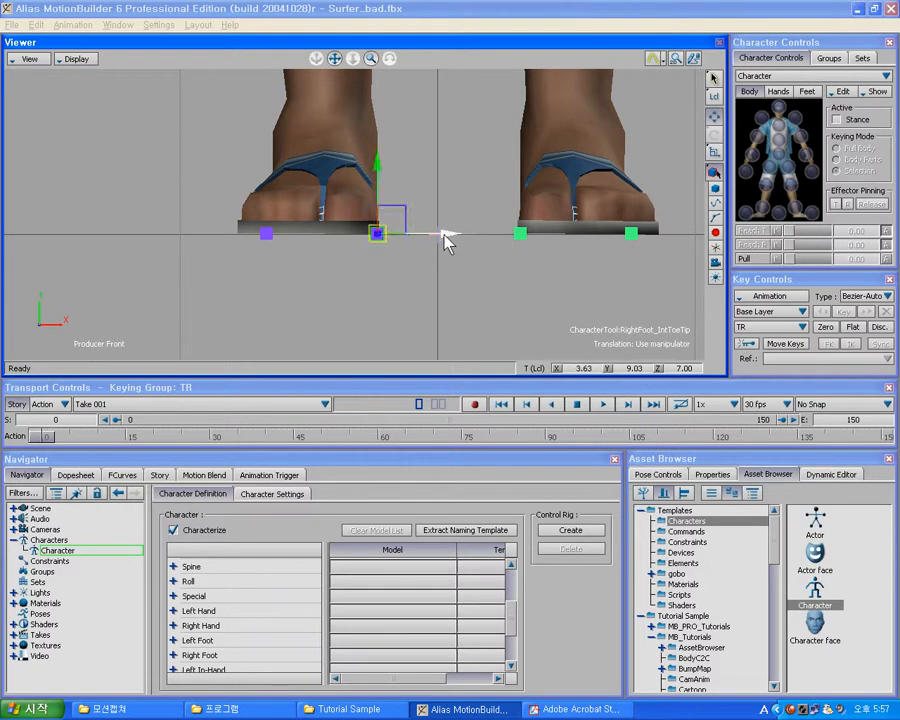
pyautogui.click(266, 234)
pyautogui.moveTo(341, 240); pyautogui.dragTo(314, 240)
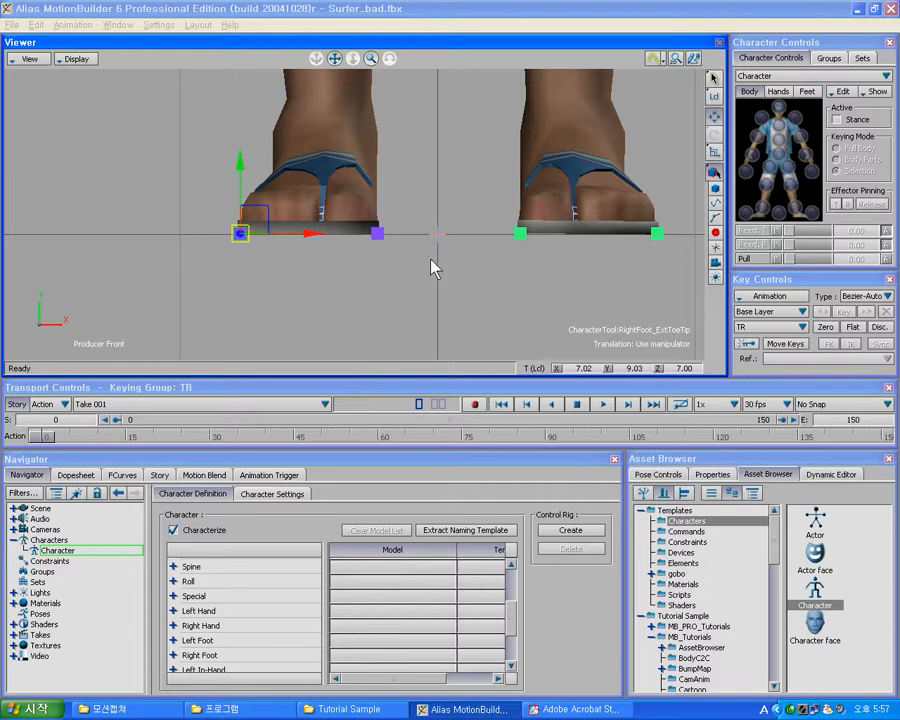
# In the right view, align the left foot's toe-tip and heel markers with the sole's front and back ends, heel Z about 5.98
pyautogui.hotkey('ctrl', 'r')
pyautogui.keyDown('ctrl'); pyautogui.moveTo(453, 327); pyautogui.dragTo(466, 142); pyautogui.keyUp('ctrl')
pyautogui.moveTo(450, 300)
pyautogui.keyDown('shift'); pyautogui.mouseDown()
pyautogui.moveTo(447, 121)
pyautogui.moveTo(464, 251)
pyautogui.moveTo(468, 169)
pyautogui.moveTo(460, 233)
pyautogui.mouseUp(); pyautogui.keyUp('shift')
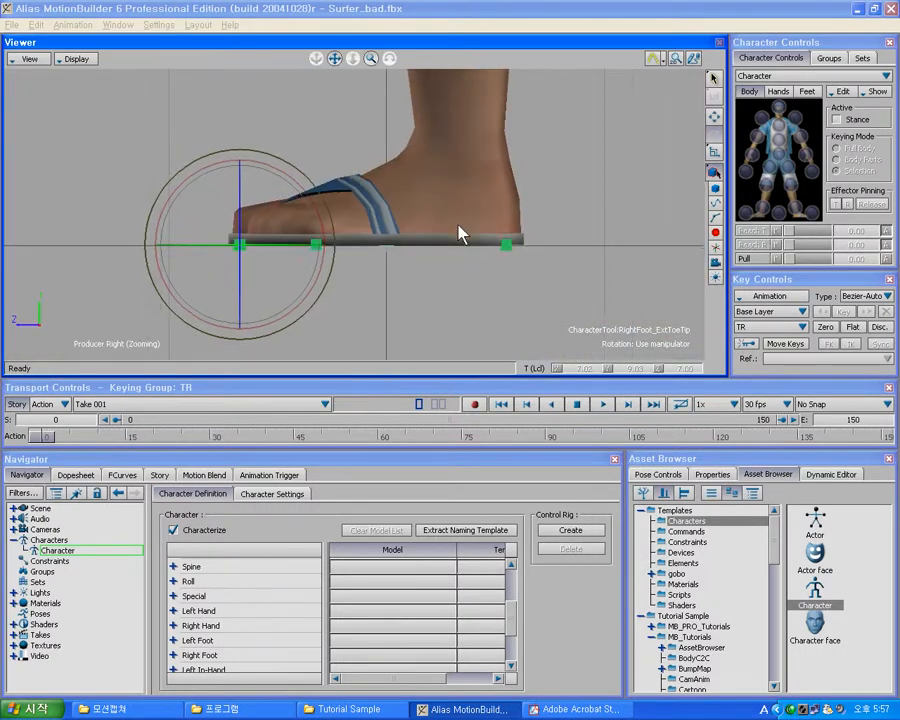
pyautogui.click(350, 305)
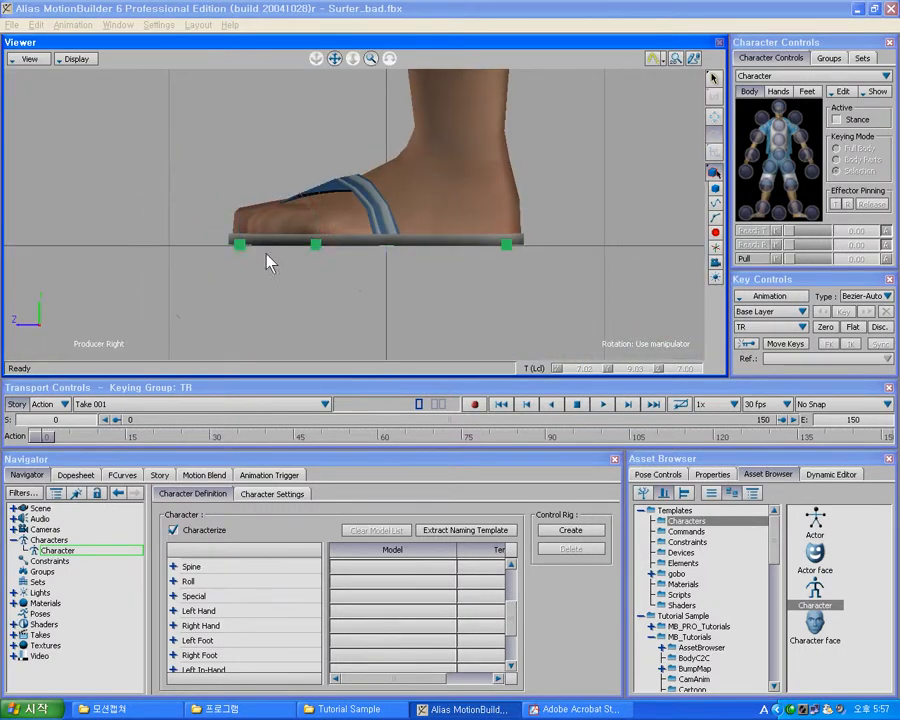
pyautogui.click(240, 247)
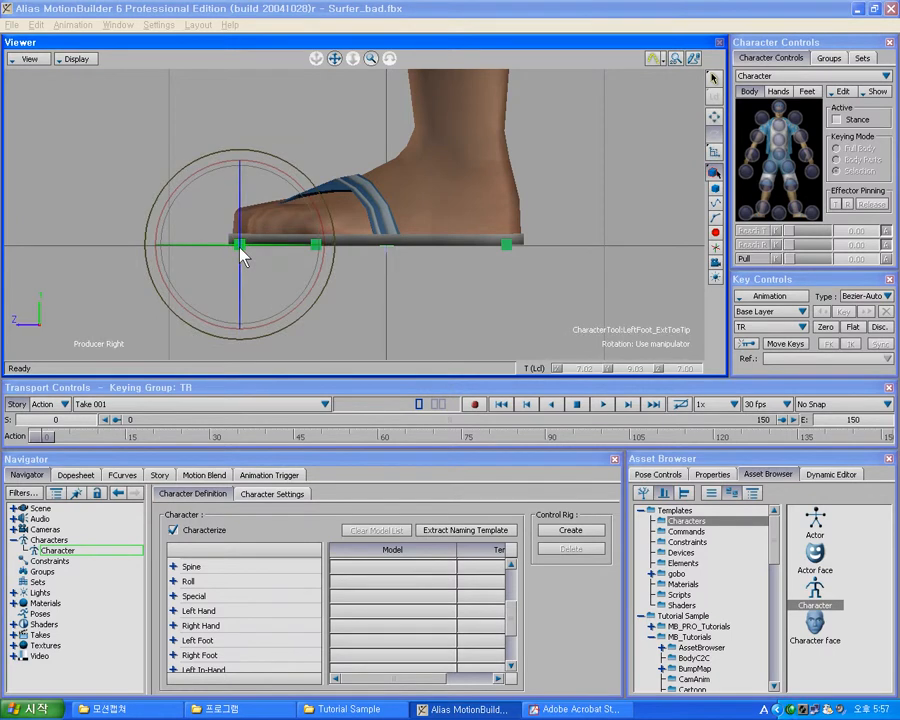
pyautogui.press('t')
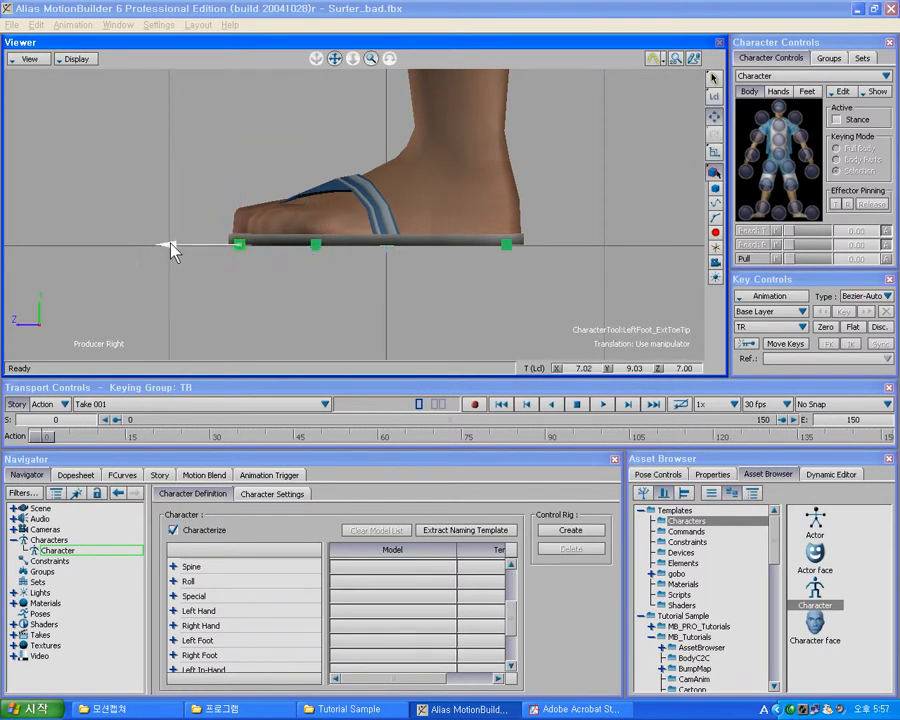
pyautogui.moveTo(170, 249); pyautogui.dragTo(161, 249)
pyautogui.click(507, 248)
pyautogui.moveTo(441, 245); pyautogui.dragTo(455, 247)
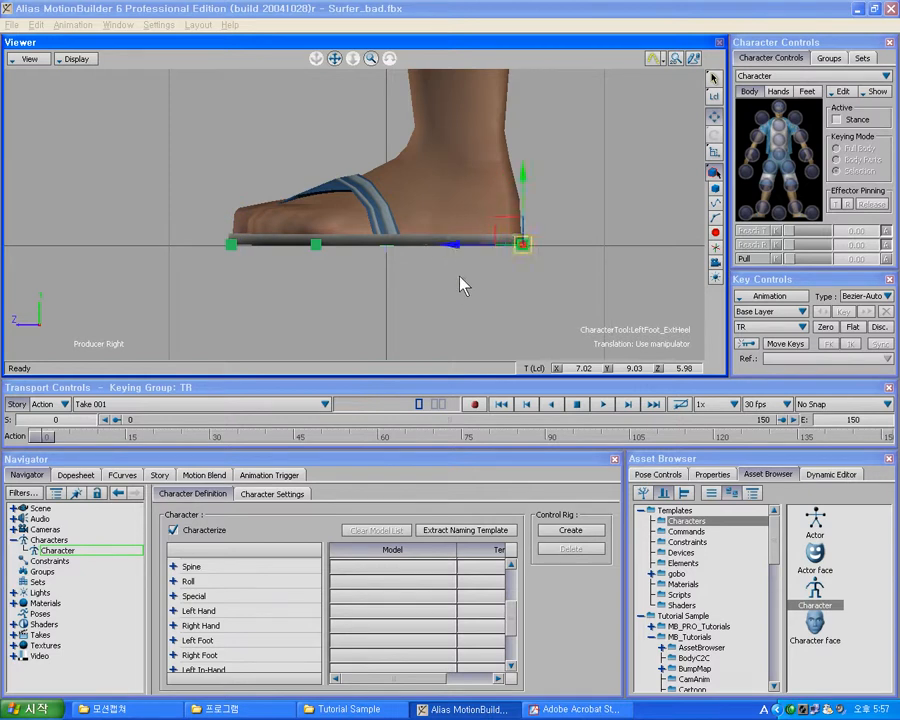
pyautogui.click(462, 294)
# Show the skeleton in X-Ray display and move the LeftFoot_ExtToeBase marker under the toe-base joint, at Z about 8.09
pyautogui.click(316, 245)
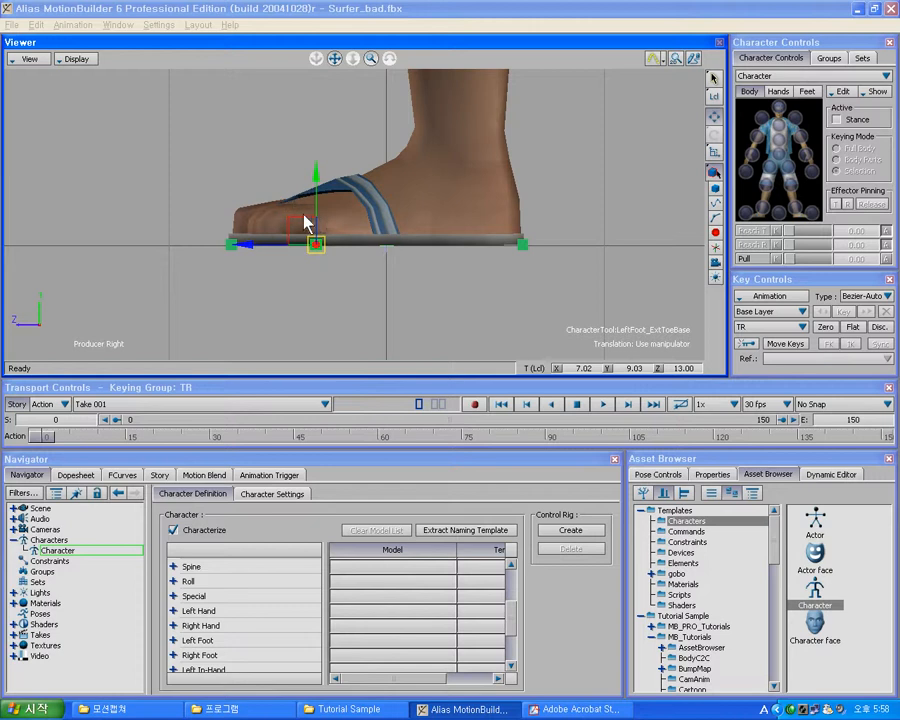
pyautogui.hotkey('ctrl', 'a')
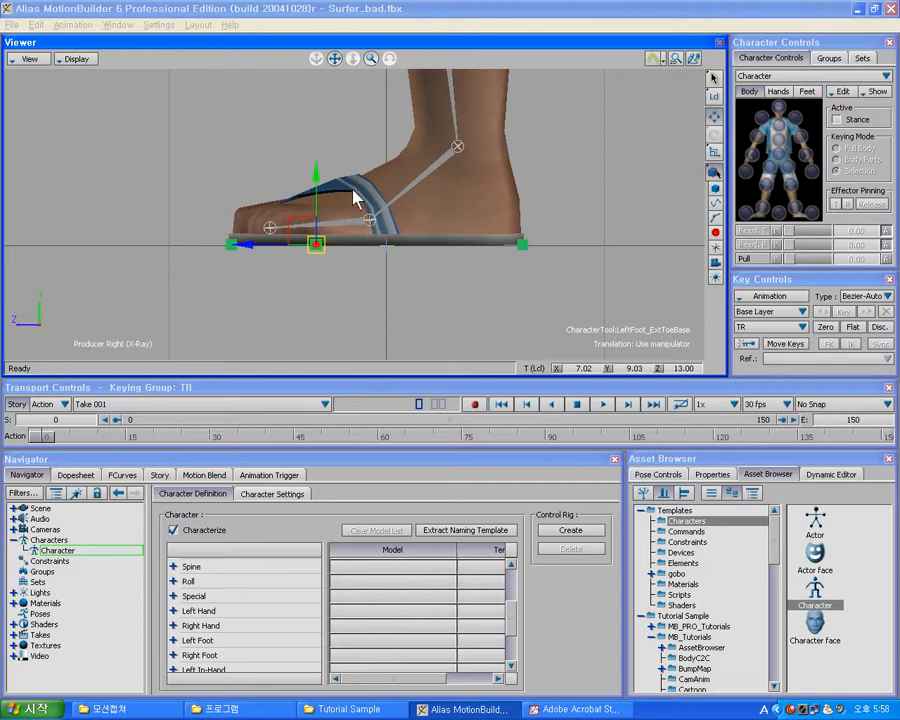
pyautogui.moveTo(249, 250); pyautogui.dragTo(304, 252)
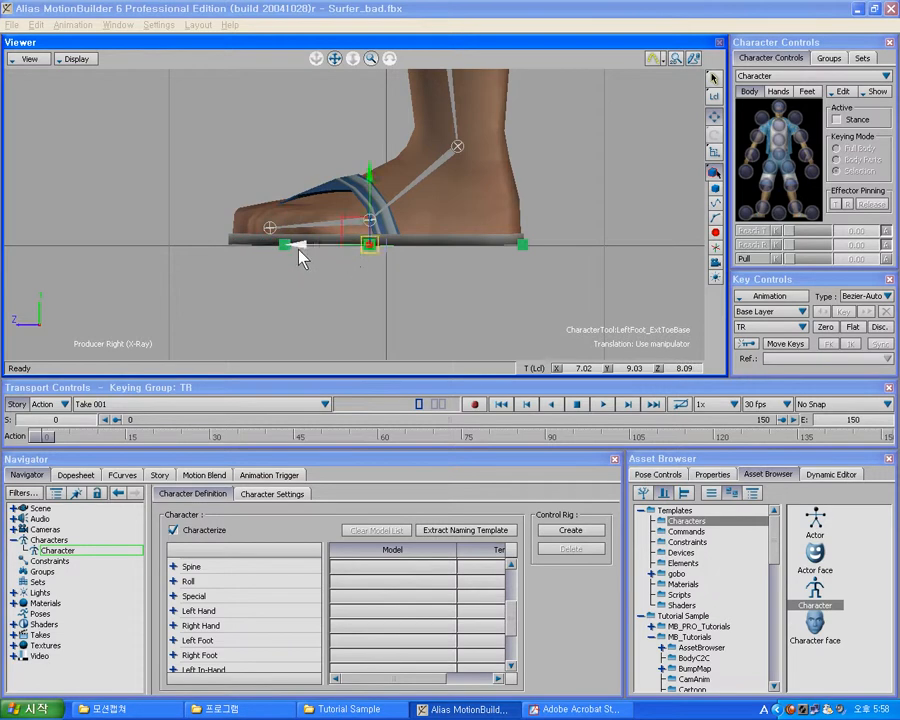
# Move the LeftFoot_ExtToeTip marker forward to the front end of the sole, at Z about 12.87
pyautogui.click(284, 245)
pyautogui.moveTo(205, 245); pyautogui.dragTo(155, 245)
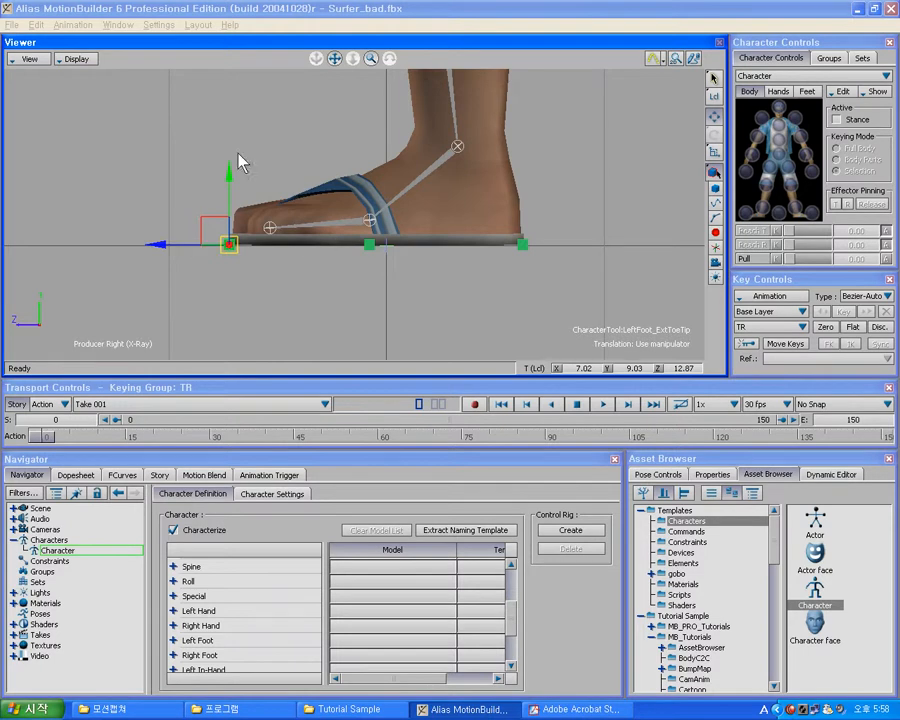
pyautogui.click(290, 146)
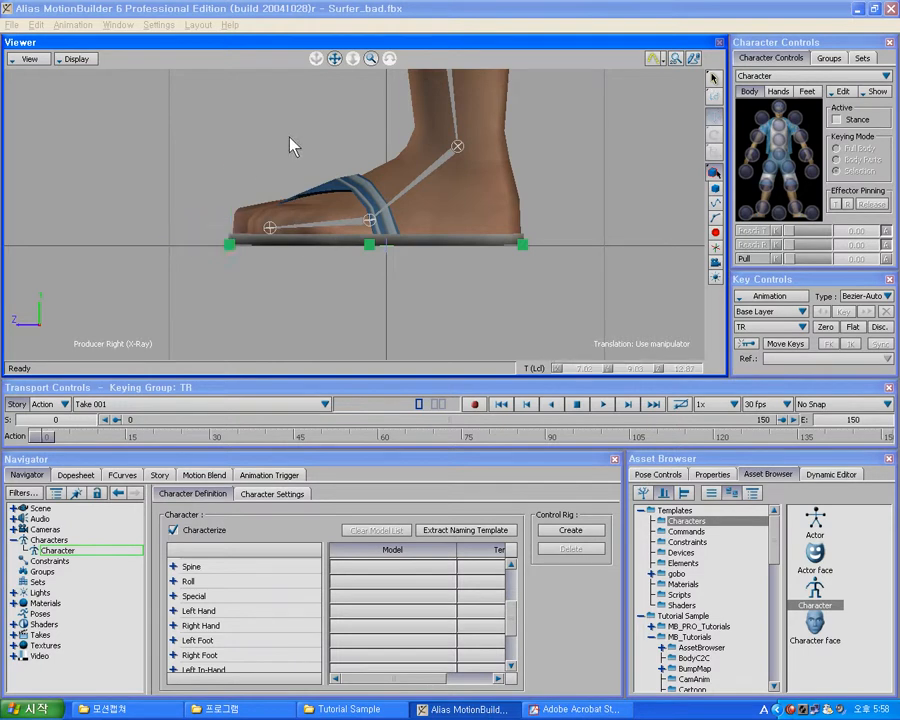
# Show the left hand in the front view and raise its contact markers to just below the palm, at Y about 3.46
pyautogui.keyDown('ctrl'); pyautogui.keyDown('shift'); pyautogui.moveTo(281, 169); pyautogui.dragTo(364, 257); pyautogui.keyUp('shift'); pyautogui.keyUp('ctrl')
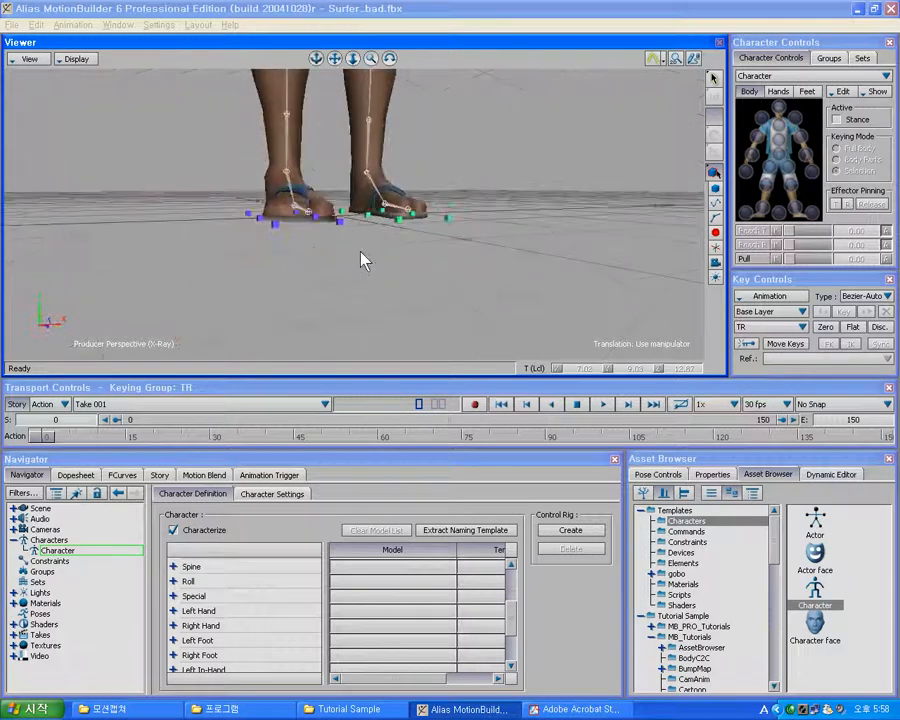
pyautogui.keyDown('shift'); pyautogui.moveTo(430, 233); pyautogui.dragTo(368, 305); pyautogui.keyUp('shift')
pyautogui.moveTo(459, 221)
pyautogui.keyDown('shift'); pyautogui.mouseDown()
pyautogui.moveTo(461, 324)
pyautogui.moveTo(476, 295)
pyautogui.moveTo(526, 283)
pyautogui.moveTo(487, 265)
pyautogui.moveTo(340, 291)
pyautogui.mouseUp(); pyautogui.keyUp('shift')
pyautogui.keyDown('ctrl'); pyautogui.moveTo(450, 291); pyautogui.dragTo(530, 209); pyautogui.keyUp('ctrl')
pyautogui.keyDown('ctrl'); pyautogui.keyDown('shift'); pyautogui.moveTo(585, 228); pyautogui.dragTo(574, 210); pyautogui.keyUp('shift'); pyautogui.keyUp('ctrl')
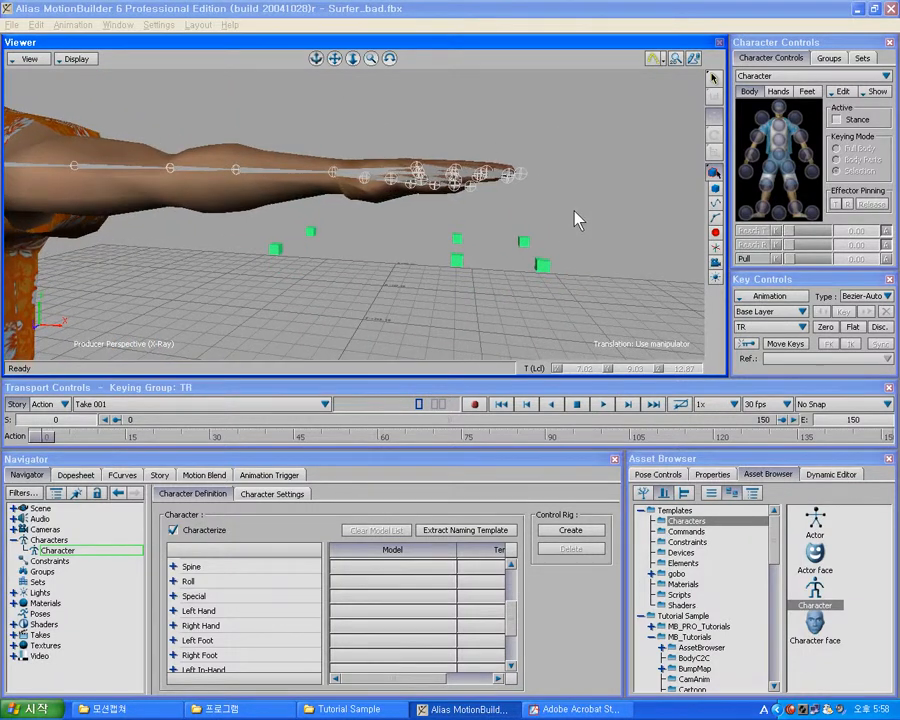
pyautogui.hotkey('ctrl', 'f')
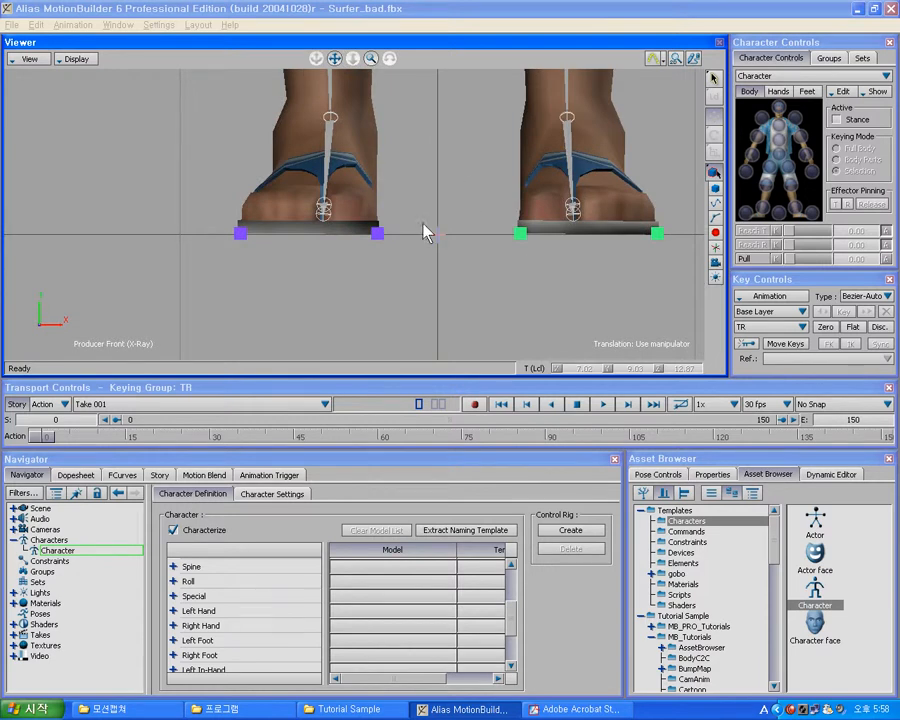
pyautogui.keyDown('shift'); pyautogui.moveTo(449, 169); pyautogui.dragTo(375, 245); pyautogui.keyUp('shift')
pyautogui.moveTo(545, 150)
pyautogui.keyDown('shift'); pyautogui.mouseDown()
pyautogui.moveTo(468, 279)
pyautogui.moveTo(438, 418)
pyautogui.mouseUp(); pyautogui.keyUp('shift')
pyautogui.moveTo(550, 200)
pyautogui.keyDown('shift'); pyautogui.mouseDown()
pyautogui.moveTo(456, 411)
pyautogui.moveTo(420, 460)
pyautogui.mouseUp(); pyautogui.keyUp('shift')
pyautogui.keyDown('shift'); pyautogui.moveTo(550, 115); pyautogui.dragTo(450, 370); pyautogui.keyUp('shift')
pyautogui.moveTo(510, 145)
pyautogui.keyDown('shift'); pyautogui.mouseDown()
pyautogui.moveTo(484, 209)
pyautogui.moveTo(460, 340)
pyautogui.mouseUp(); pyautogui.keyUp('shift')
pyautogui.keyDown('shift'); pyautogui.moveTo(520, 248); pyautogui.dragTo(320, 246); pyautogui.keyUp('shift')
pyautogui.keyDown('shift'); pyautogui.moveTo(494, 262); pyautogui.dragTo(354, 267); pyautogui.keyUp('shift')
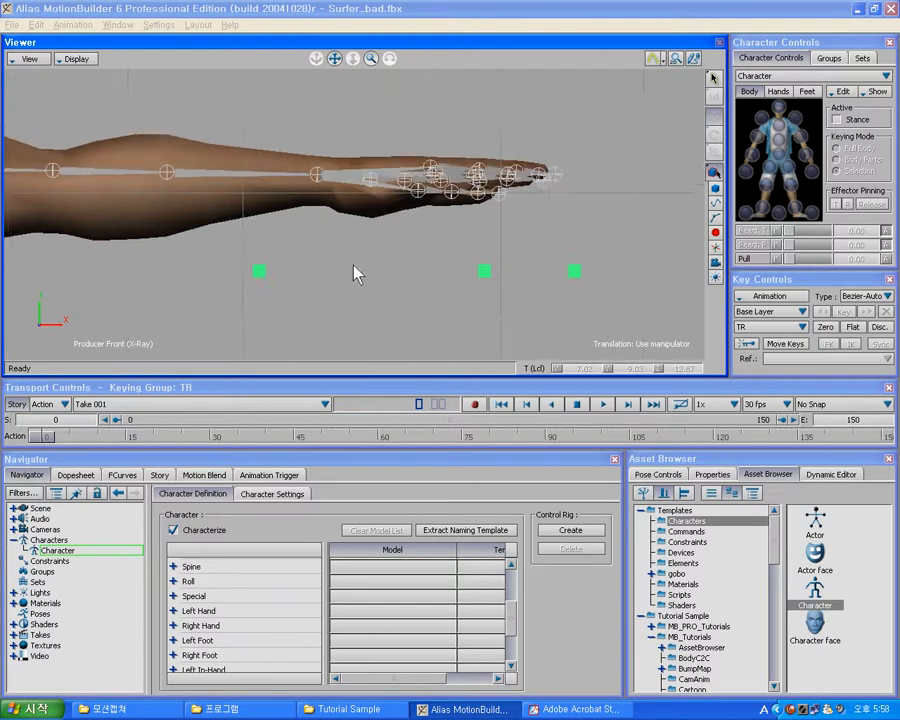
pyautogui.click(576, 272)
pyautogui.moveTo(576, 207); pyautogui.dragTo(577, 151)
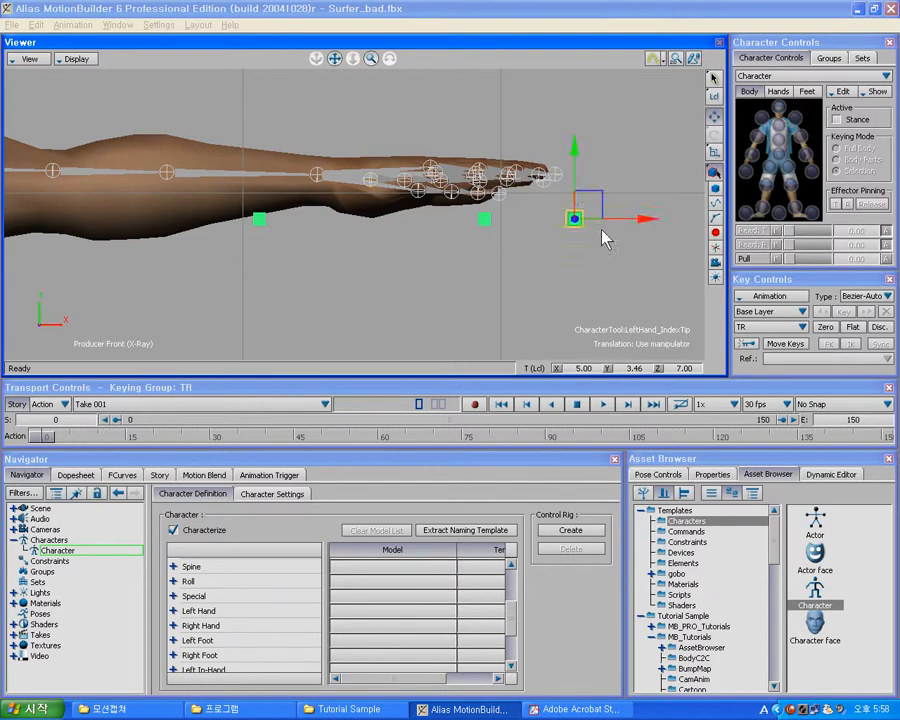
# Align the left hand's markers with the fingertips, the finger bases (Z about 9.07) and the wrist (LeftHand_ThumbBase Z about 0.01)
pyautogui.moveTo(646, 222); pyautogui.dragTo(511, 222)
pyautogui.click(484, 219)
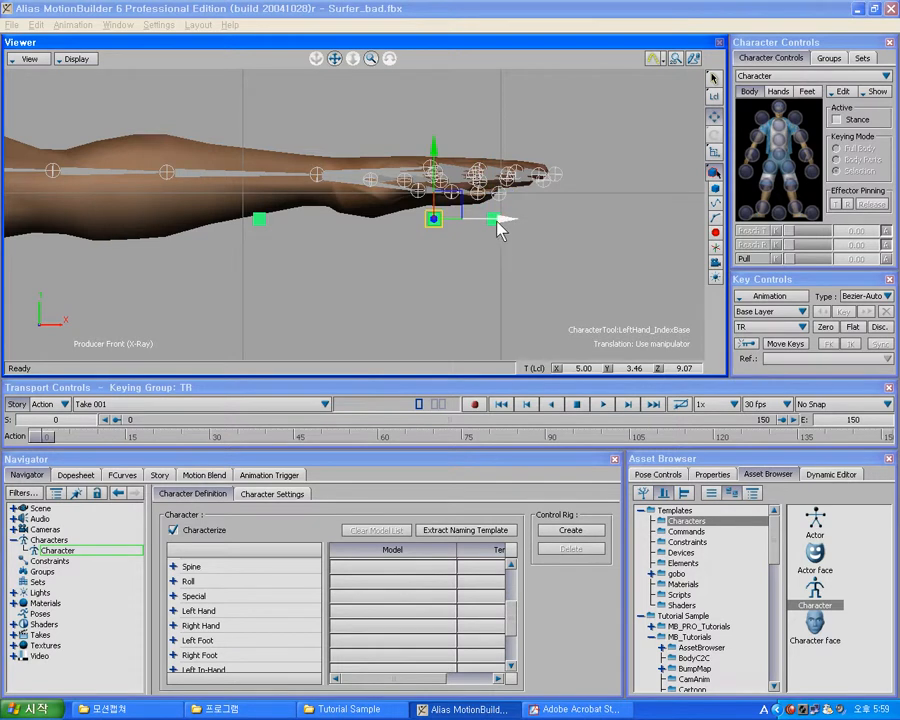
pyautogui.click(496, 221)
pyautogui.moveTo(565, 228); pyautogui.dragTo(620, 227)
pyautogui.click(259, 219)
pyautogui.moveTo(259, 221); pyautogui.dragTo(401, 222)
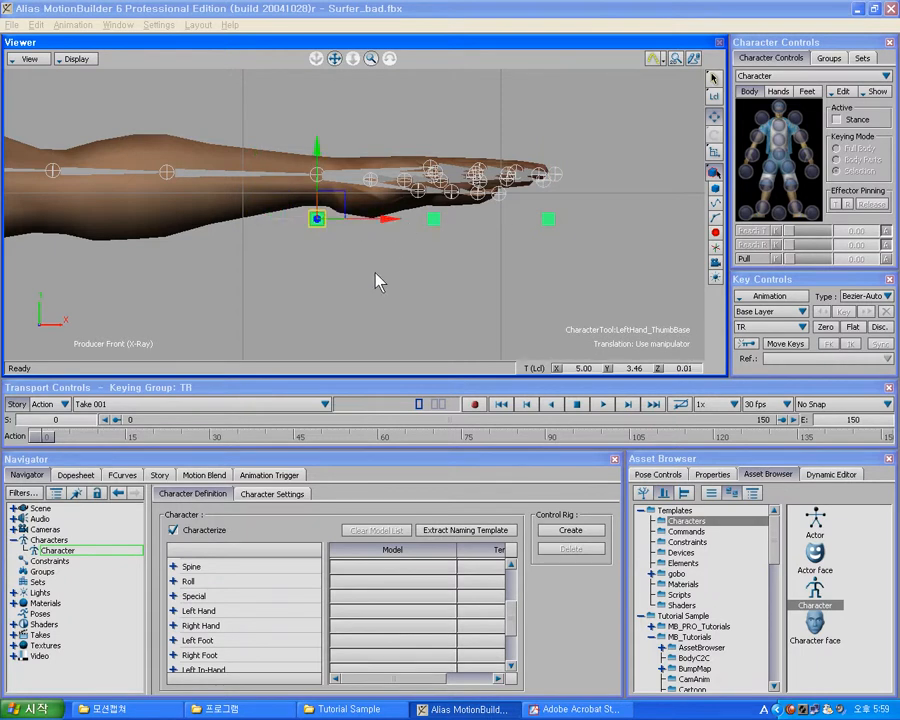
pyautogui.click(448, 273)
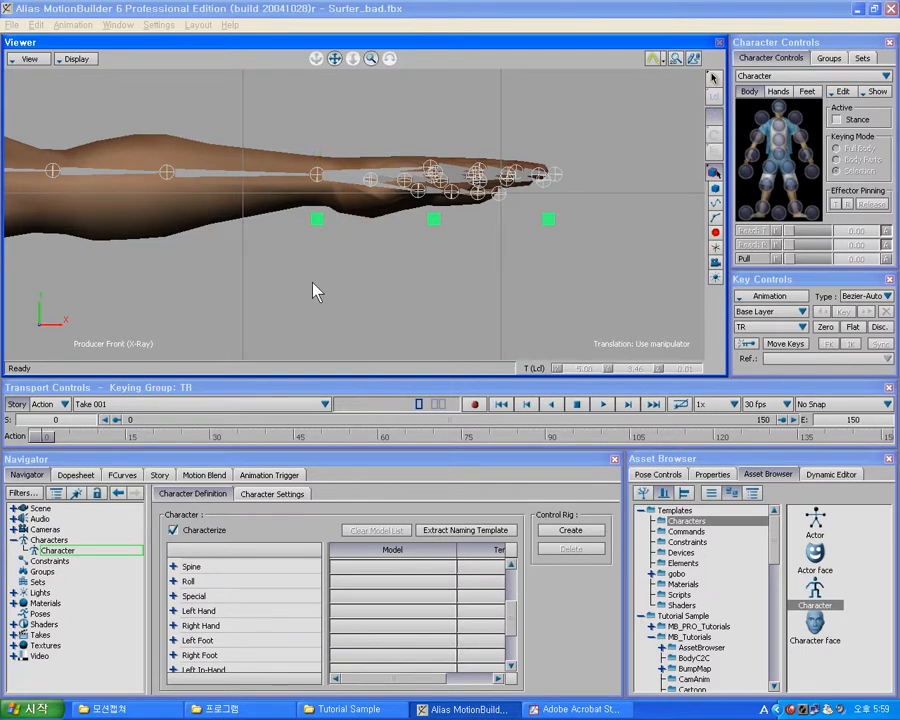
# Examine the contact markers under the surfer's right hand in the front view
pyautogui.press('a')
pyautogui.keyDown('ctrl'); pyautogui.moveTo(289, 281); pyautogui.dragTo(299, 200); pyautogui.keyUp('ctrl')
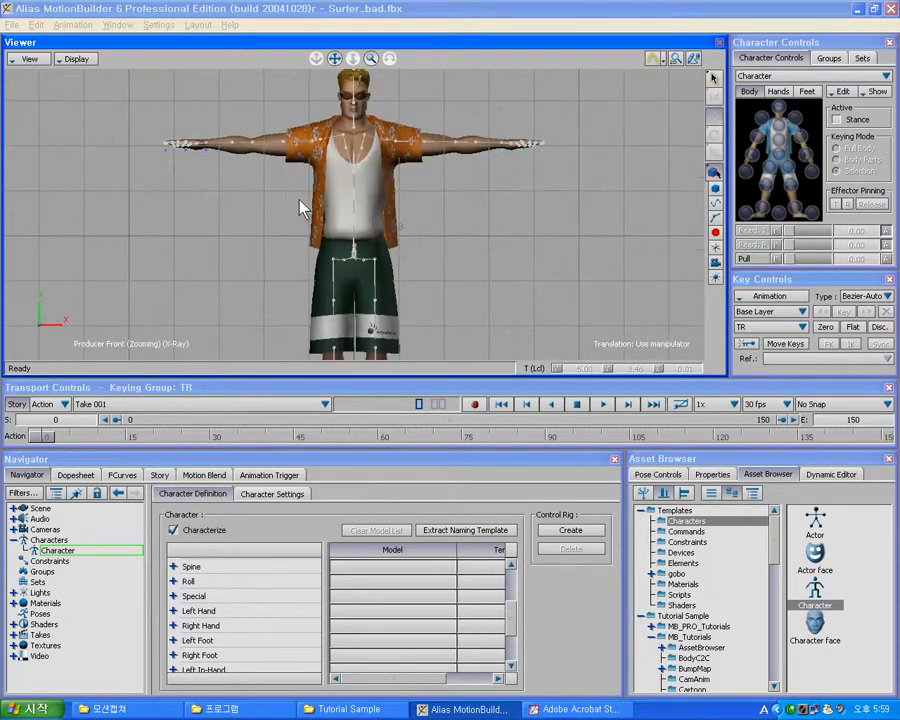
pyautogui.click(331, 241)
pyautogui.keyDown('ctrl'); pyautogui.moveTo(227, 255); pyautogui.dragTo(237, 191); pyautogui.keyUp('ctrl')
pyautogui.click(194, 186)
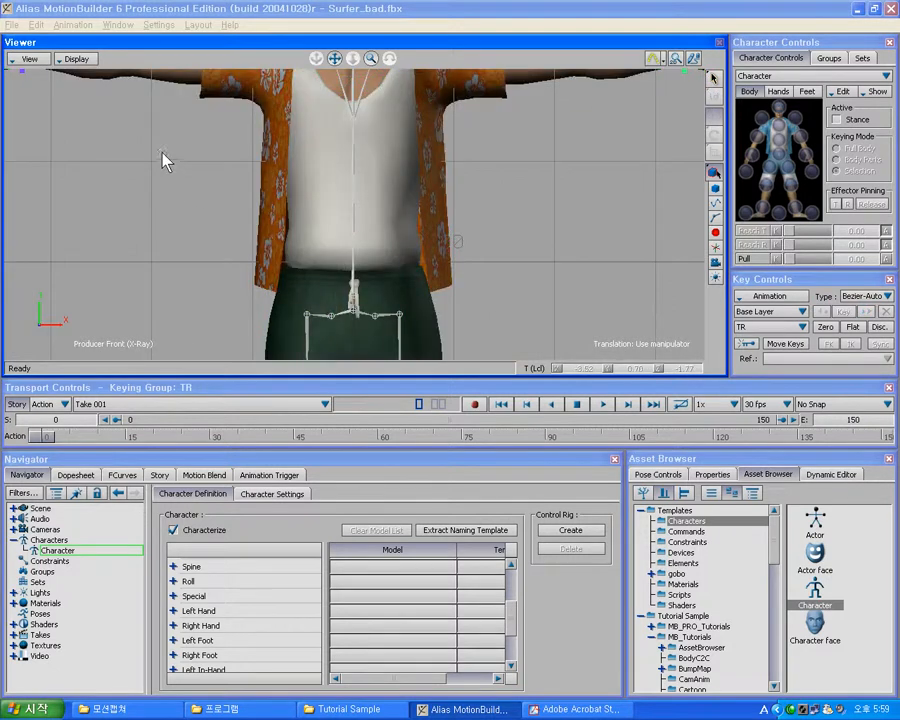
pyautogui.keyDown('shift'); pyautogui.moveTo(169, 155); pyautogui.dragTo(402, 261); pyautogui.keyUp('shift')
pyautogui.keyDown('ctrl'); pyautogui.moveTo(334, 272); pyautogui.dragTo(358, 245); pyautogui.keyUp('ctrl')
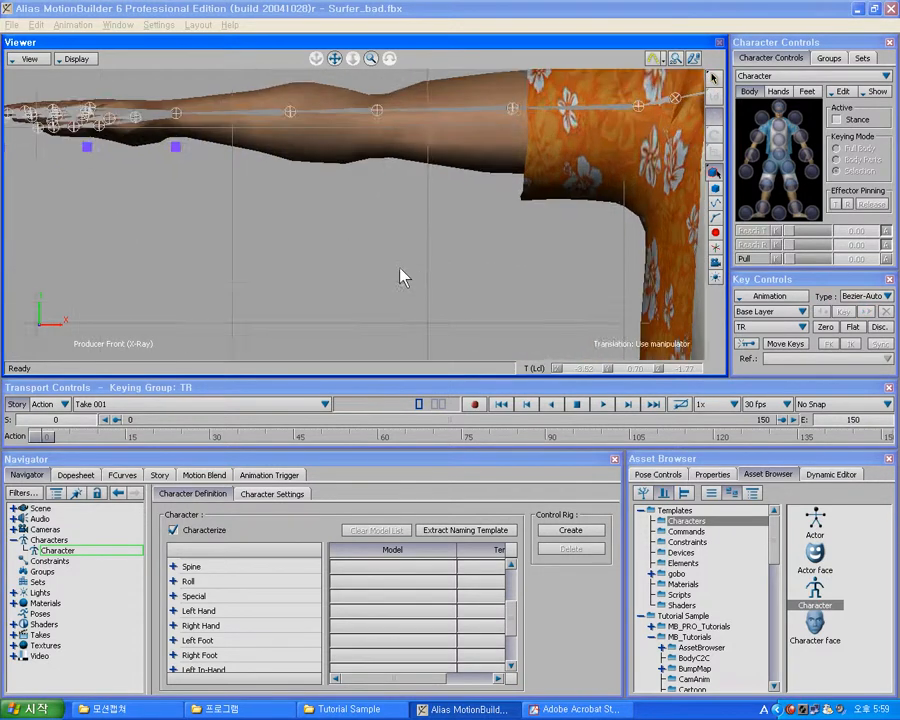
# In the top view, fit the left hand's index-side and pinky-side markers to the hand's width, with LeftHand_PinkyTip at X about 5.12
pyautogui.hotkey('ctrl', 't')
pyautogui.keyDown('ctrl'); pyautogui.moveTo(455, 257); pyautogui.dragTo(497, 82); pyautogui.keyUp('ctrl')
pyautogui.keyDown('ctrl'); pyautogui.moveTo(520, 278); pyautogui.dragTo(260, 265); pyautogui.keyUp('ctrl')
pyautogui.keyDown('ctrl'); pyautogui.moveTo(458, 301); pyautogui.dragTo(458, 257); pyautogui.keyUp('ctrl')
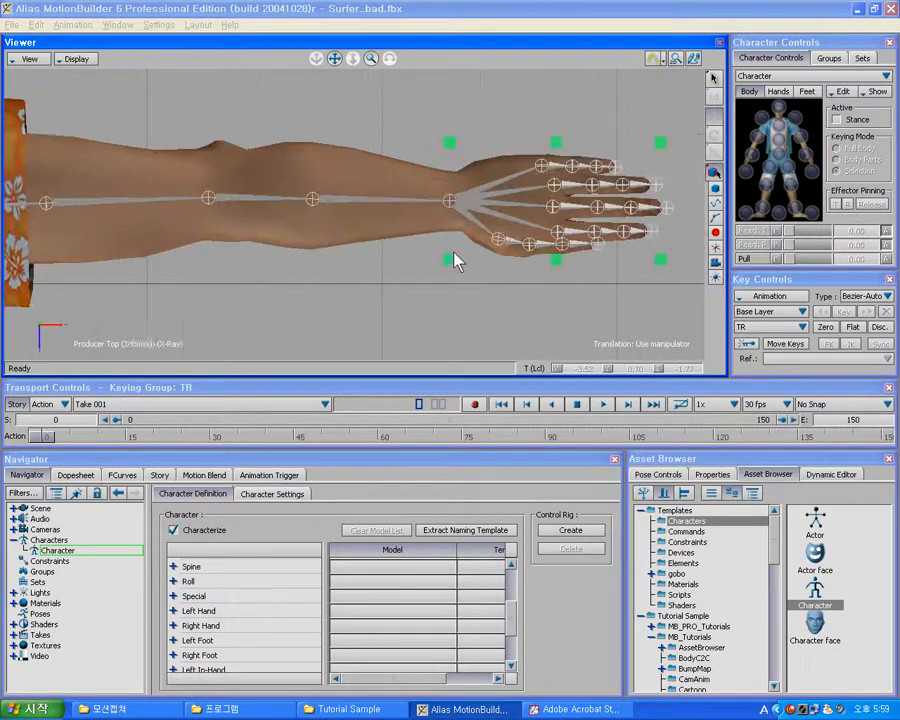
pyautogui.keyDown('shift'); pyautogui.moveTo(522, 285); pyautogui.dragTo(415, 290); pyautogui.keyUp('shift')
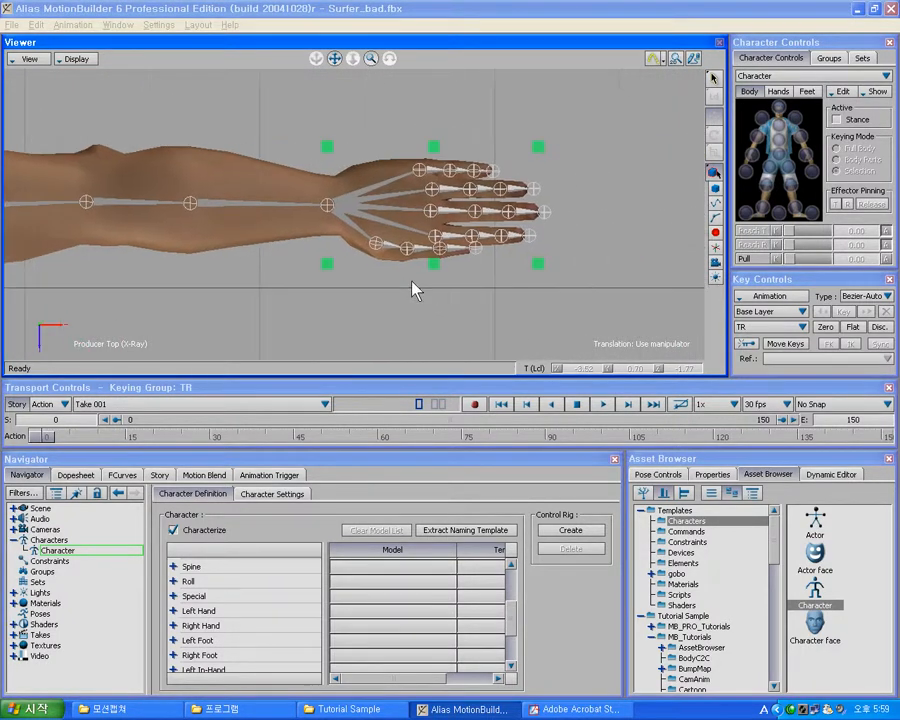
pyautogui.click(538, 264)
pyautogui.moveTo(538, 264); pyautogui.dragTo(540, 333)
pyautogui.click(539, 149)
pyautogui.moveTo(539, 149); pyautogui.dragTo(536, 236)
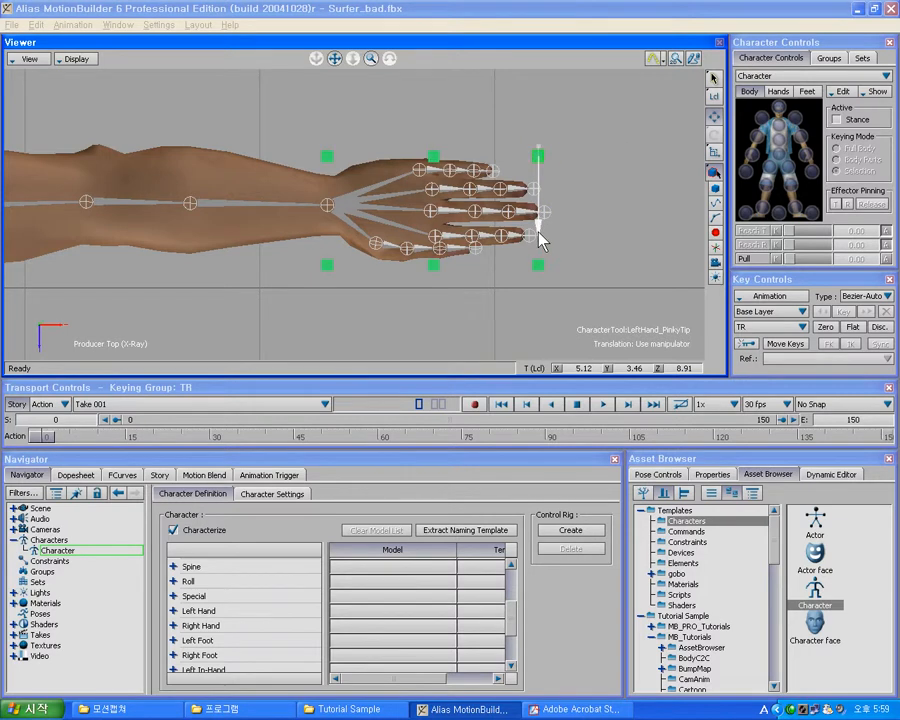
pyautogui.click(593, 202)
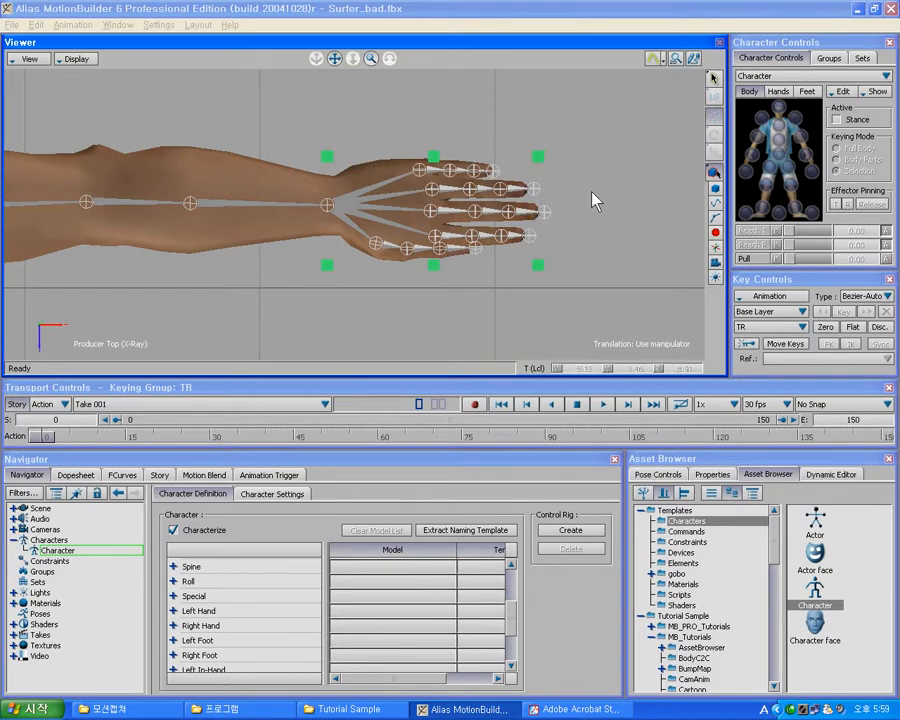
# Return to the perspective view, turn off the X-Ray display and frame the whole surfer
pyautogui.hotkey('ctrl', 'e')
pyautogui.press('a')
pyautogui.keyDown('ctrl'); pyautogui.moveTo(437, 281); pyautogui.dragTo(447, 164); pyautogui.keyUp('ctrl')
pyautogui.hotkey('ctrl', 'a')
pyautogui.keyDown('ctrl'); pyautogui.keyDown('shift'); pyautogui.moveTo(450, 240); pyautogui.dragTo(452, 220); pyautogui.keyUp('shift'); pyautogui.keyUp('ctrl')
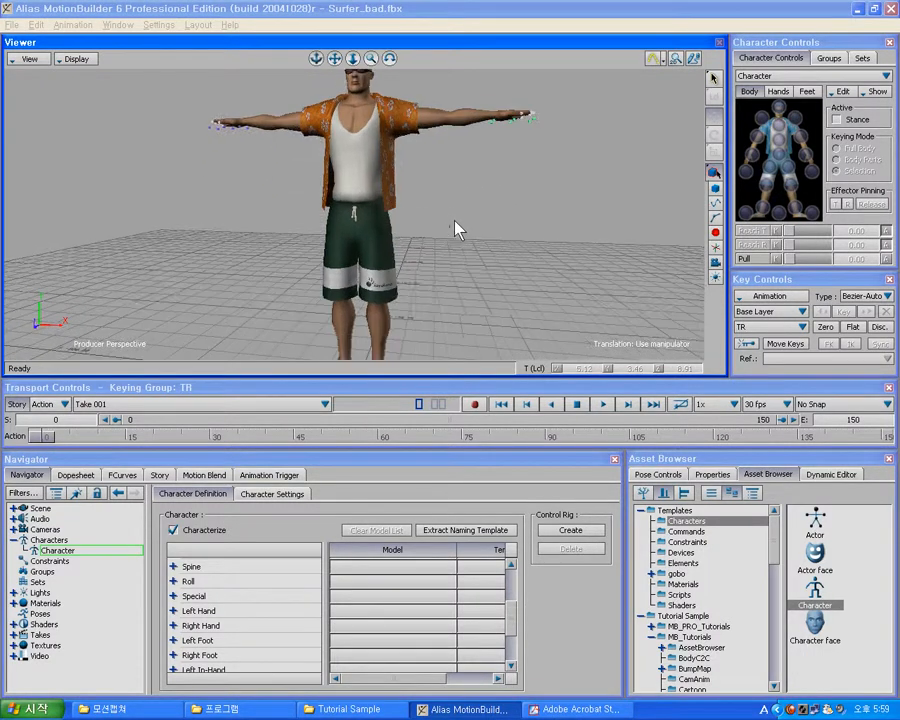
pyautogui.press('a')
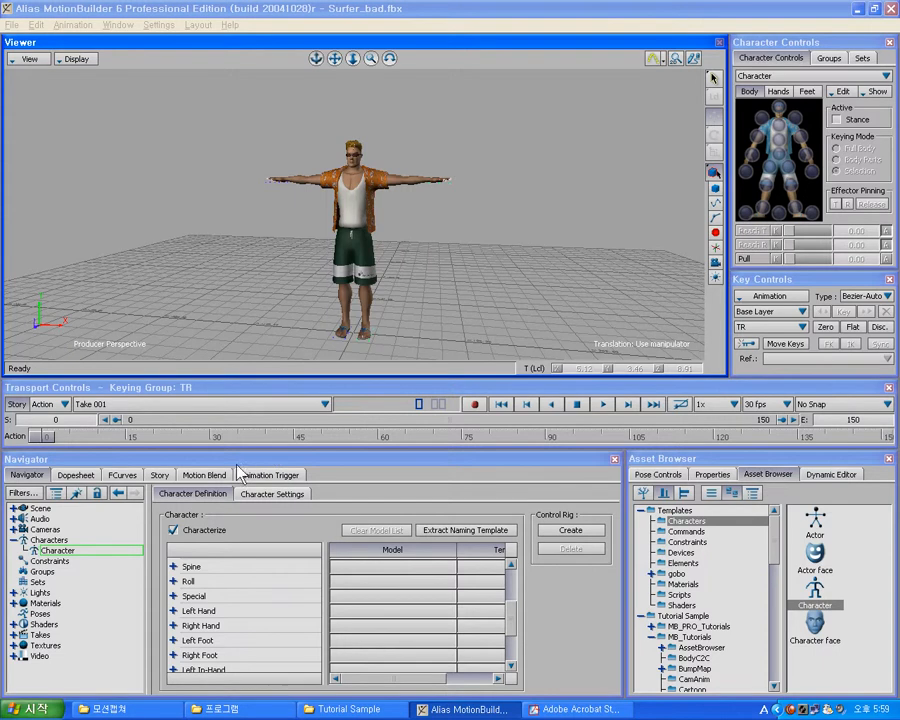
# In the character's Floor Contacts settings, enable floor contact for the hands, feet, fingers and toes
pyautogui.click(271, 494)
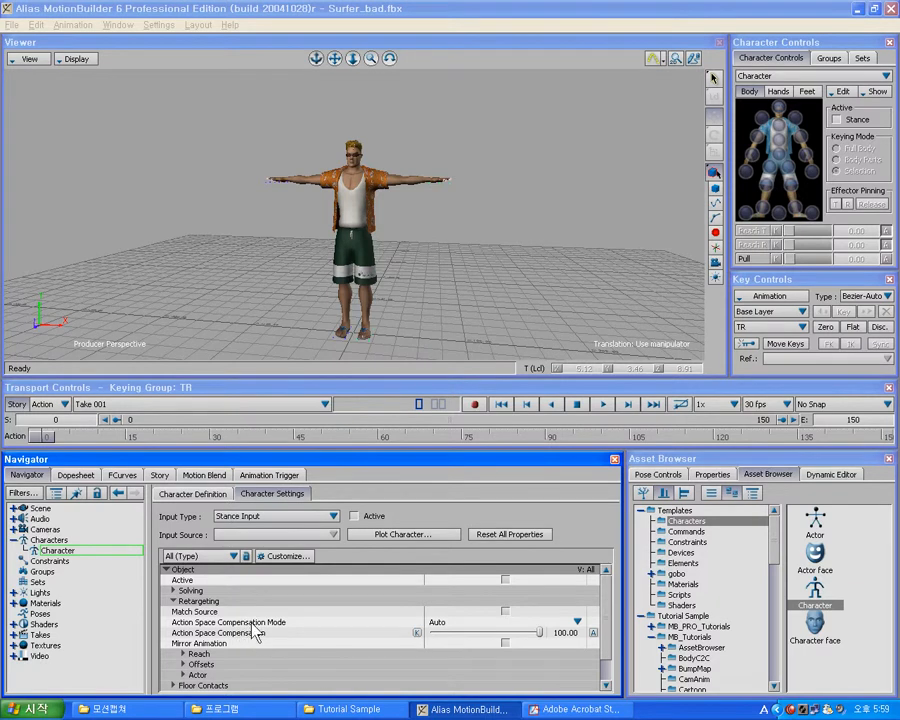
pyautogui.click(208, 685)
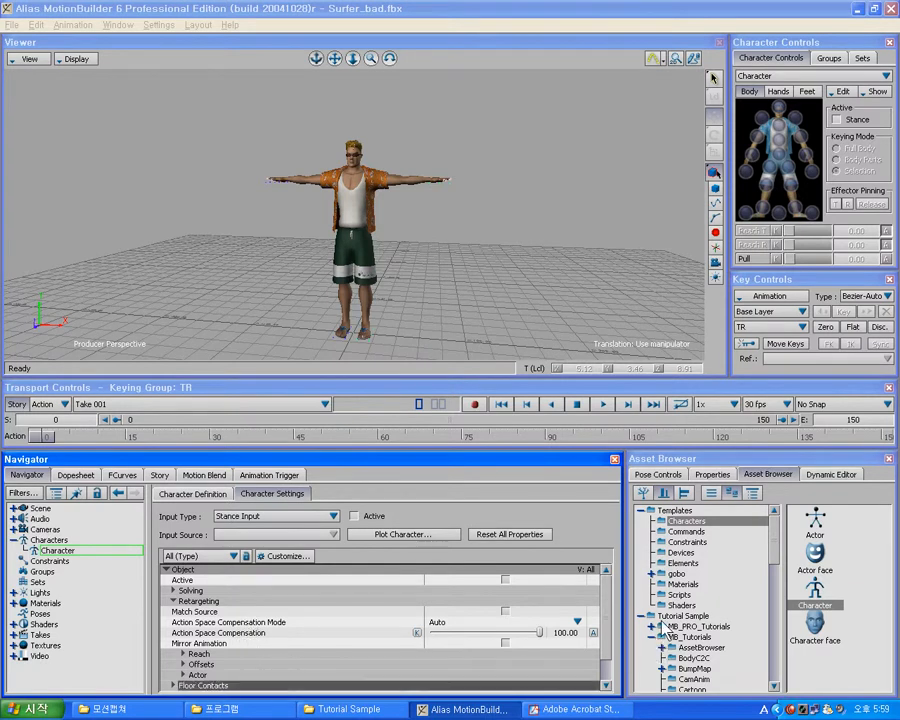
pyautogui.scroll(-1, 598, 645)
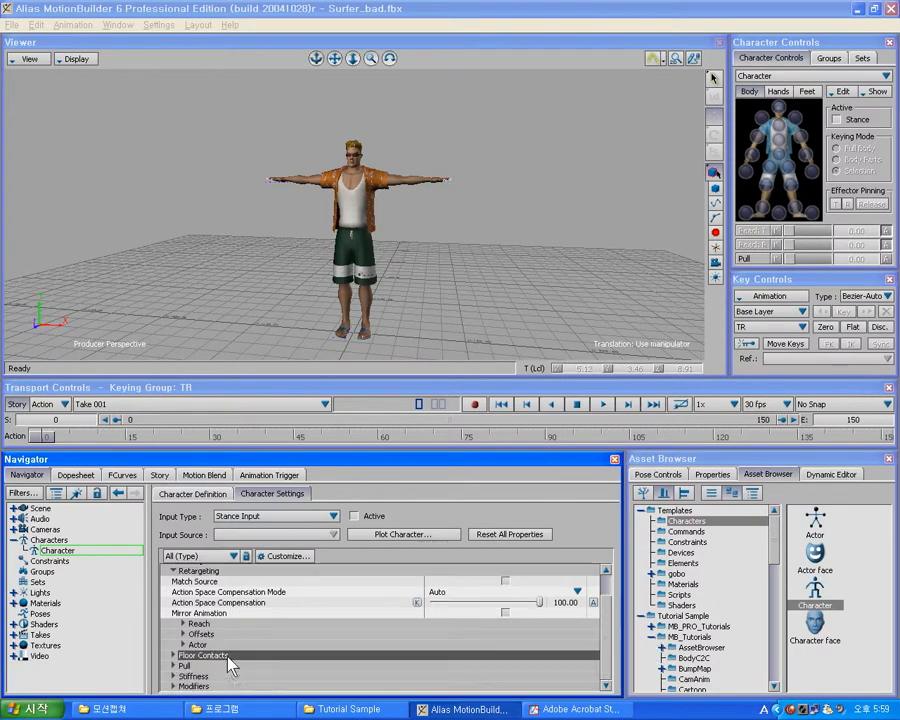
pyautogui.click(174, 655)
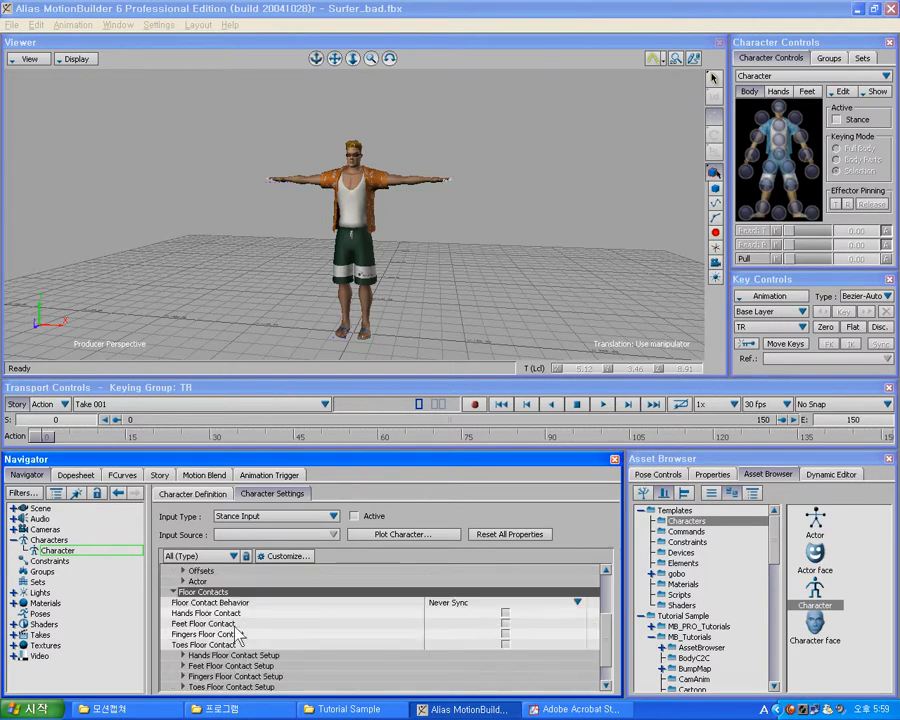
pyautogui.click(505, 613)
pyautogui.click(505, 623)
pyautogui.click(505, 634)
pyautogui.click(506, 644)
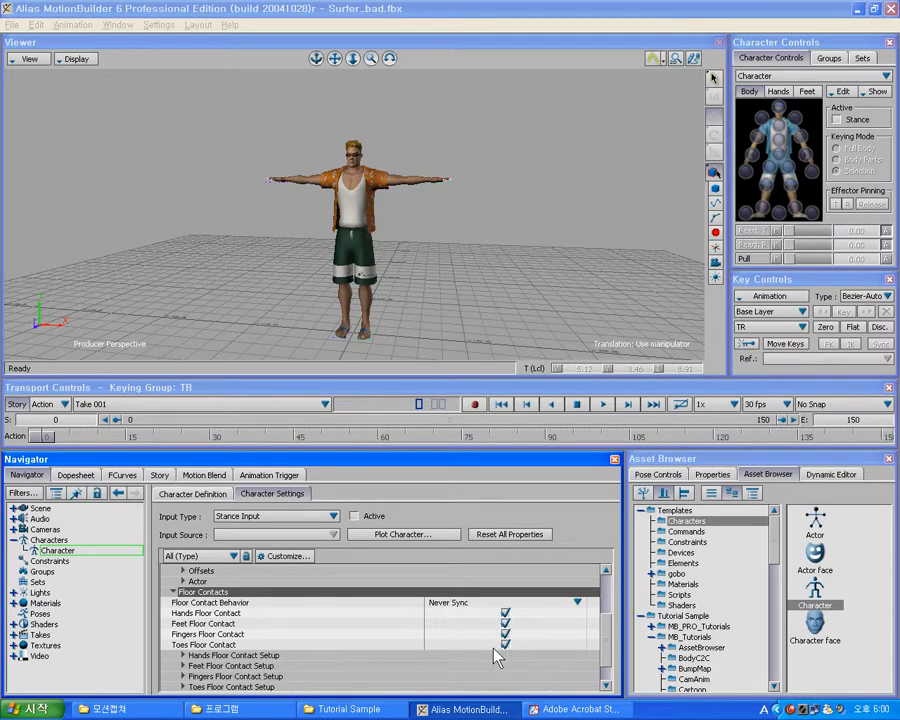